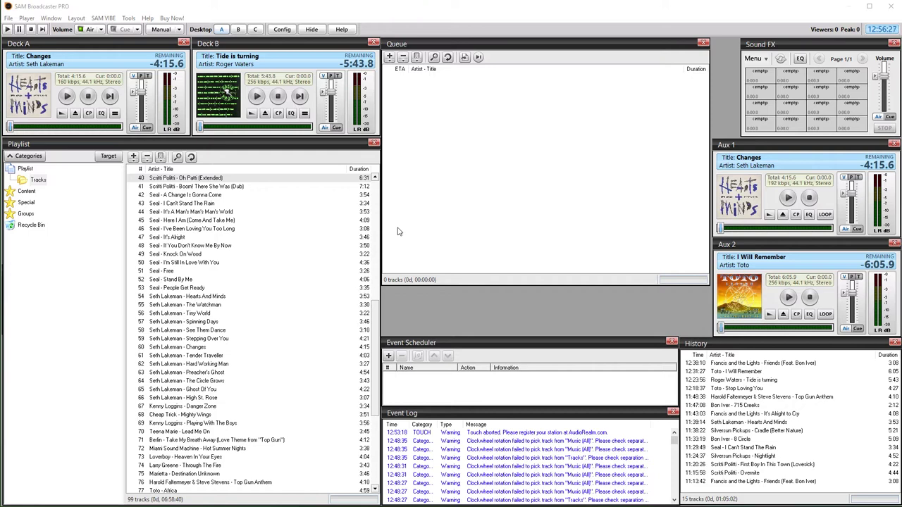
Step: Bring the SAM Broadcaster PRO main window into focus
{"action": "left_click", "coordinate": [432, 174]}
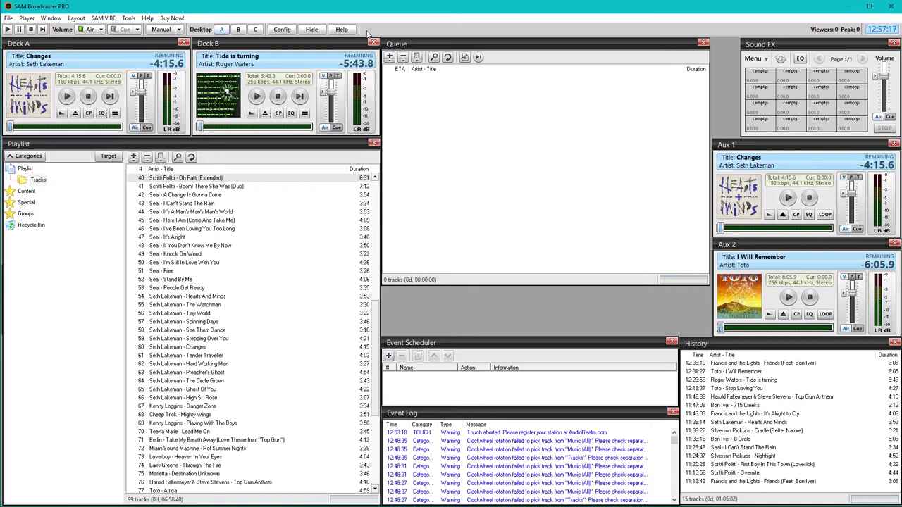
Step: Open Configuration, move it aside, and open the Mixer output's AGC block under Audio Mixer Pipeline
{"action": "left_click", "coordinate": [281, 30]}
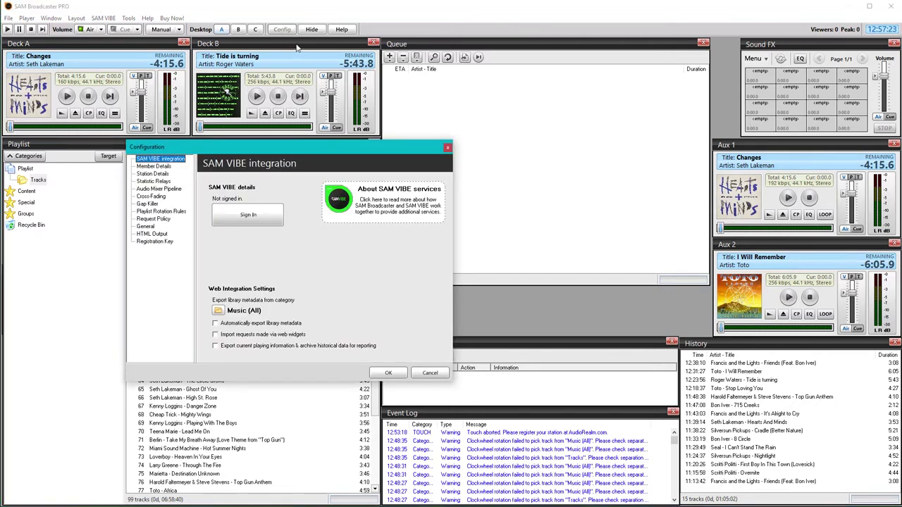
{"action": "left_click_drag", "start_coordinate": [274, 146], "coordinate": [318, 121]}
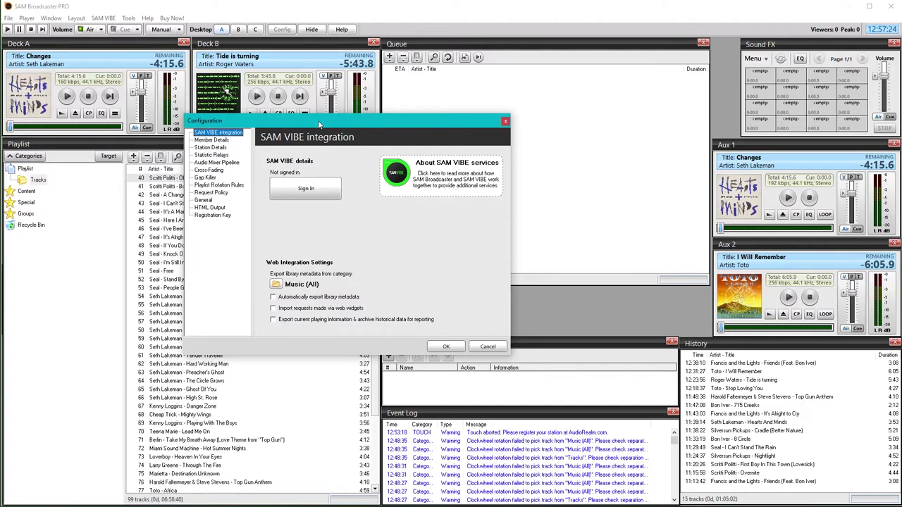
{"action": "left_click", "coordinate": [218, 163]}
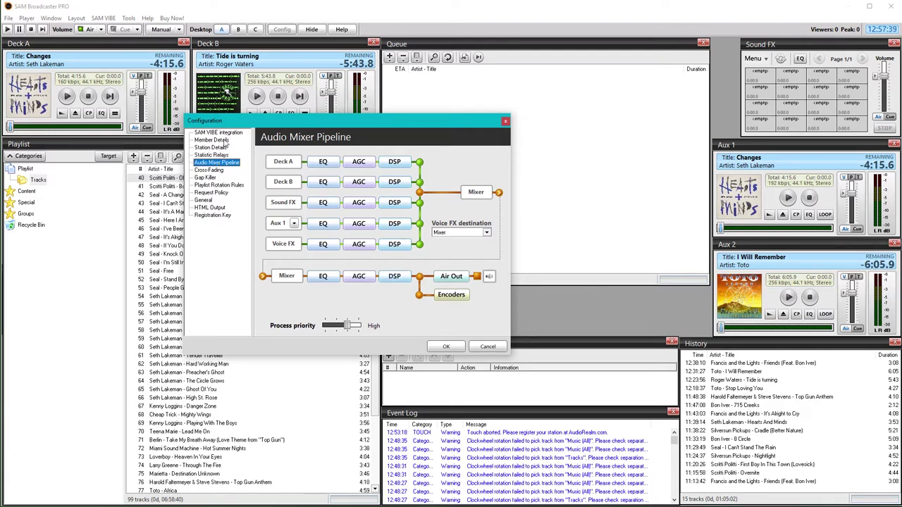
{"action": "left_click", "coordinate": [359, 277]}
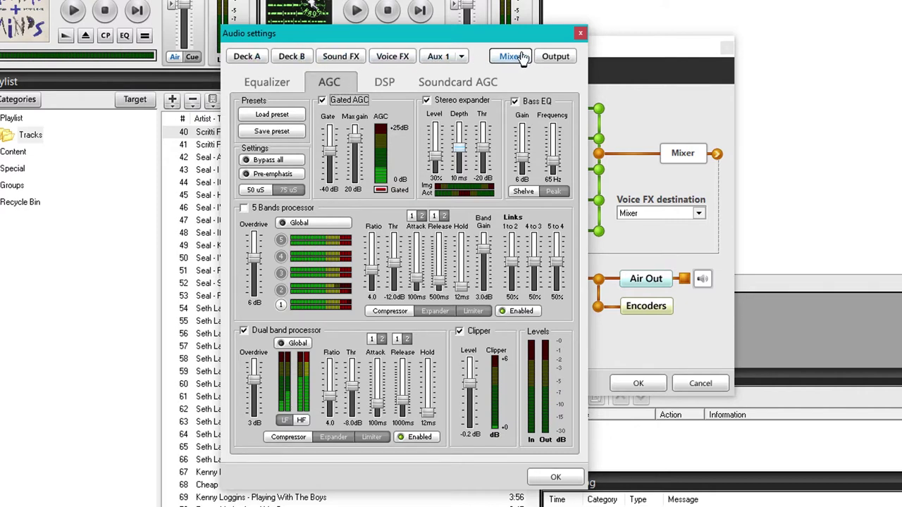
{"action": "left_click", "coordinate": [246, 60]}
{"action": "left_click", "coordinate": [292, 59]}
{"action": "left_click", "coordinate": [245, 58]}
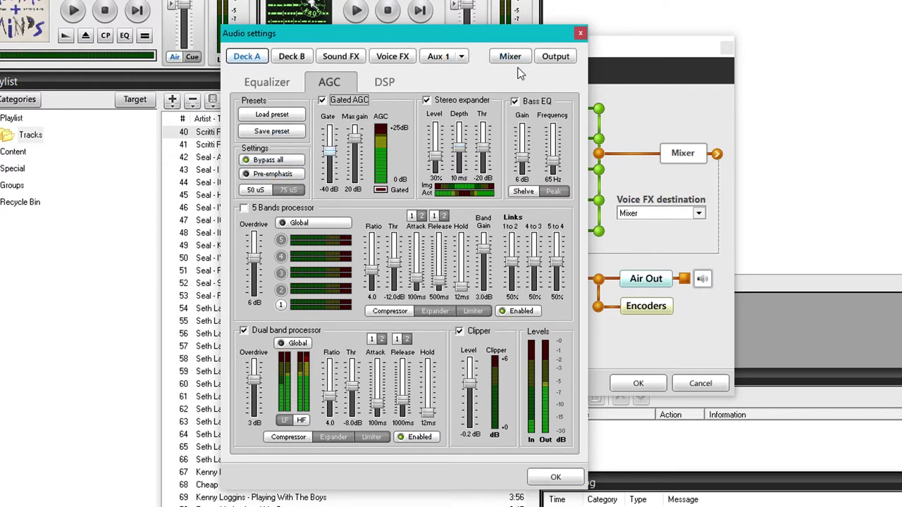
{"action": "left_click", "coordinate": [292, 57]}
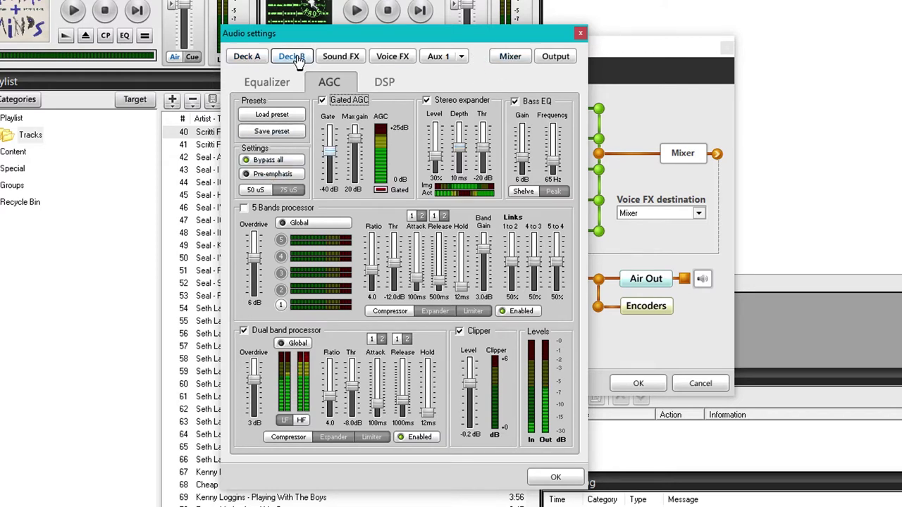
{"action": "left_click", "coordinate": [342, 57]}
{"action": "left_click", "coordinate": [392, 56]}
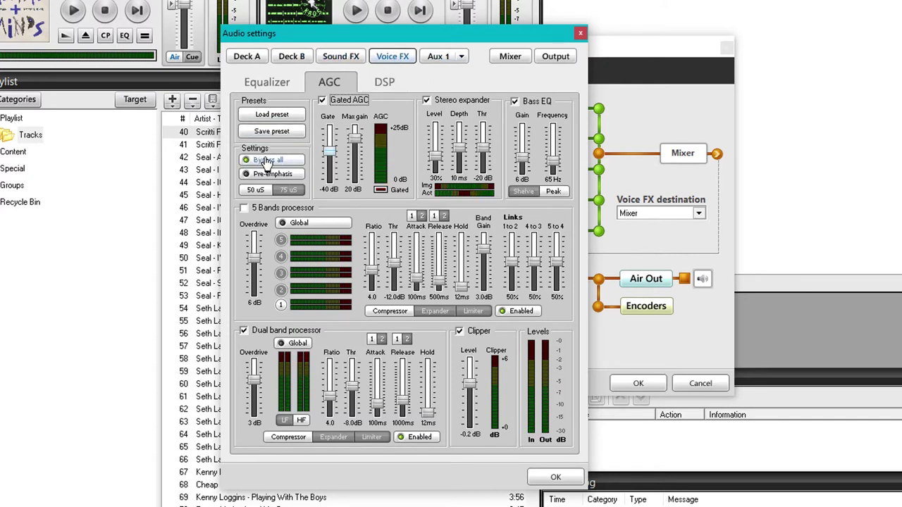
{"action": "left_click", "coordinate": [513, 61]}
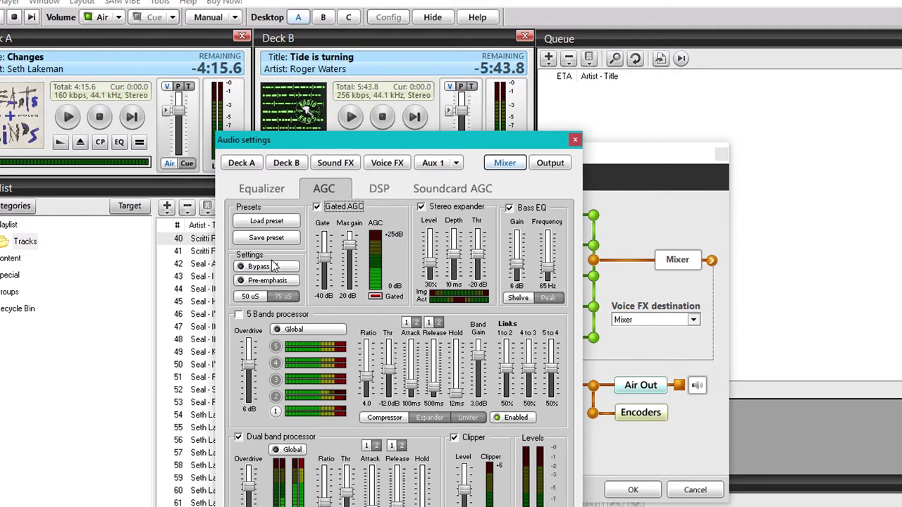
Step: Load the Default.agc preset from the AGCPresets folder
{"action": "left_click", "coordinate": [267, 221]}
{"action": "left_click", "coordinate": [310, 84]}
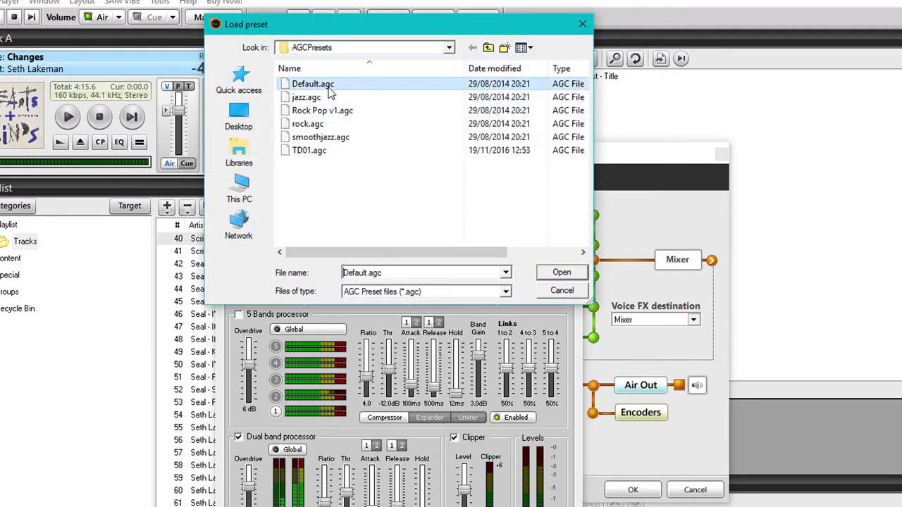
{"action": "left_click", "coordinate": [562, 274]}
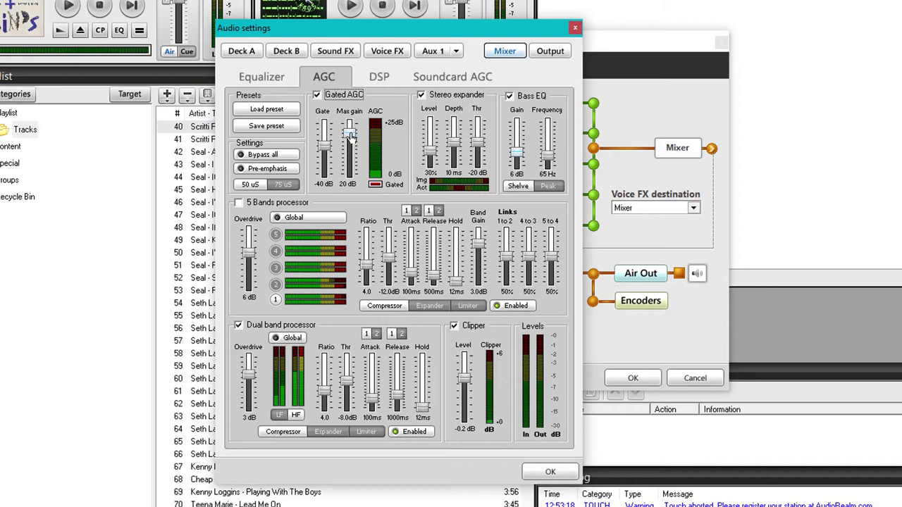
Step: Lower Max gain to 10 dB, disable Stereo expander, and set Bass EQ frequency to 60 Hz
{"action": "left_click_drag", "start_coordinate": [350, 136], "coordinate": [351, 158]}
{"action": "left_click", "coordinate": [427, 96]}
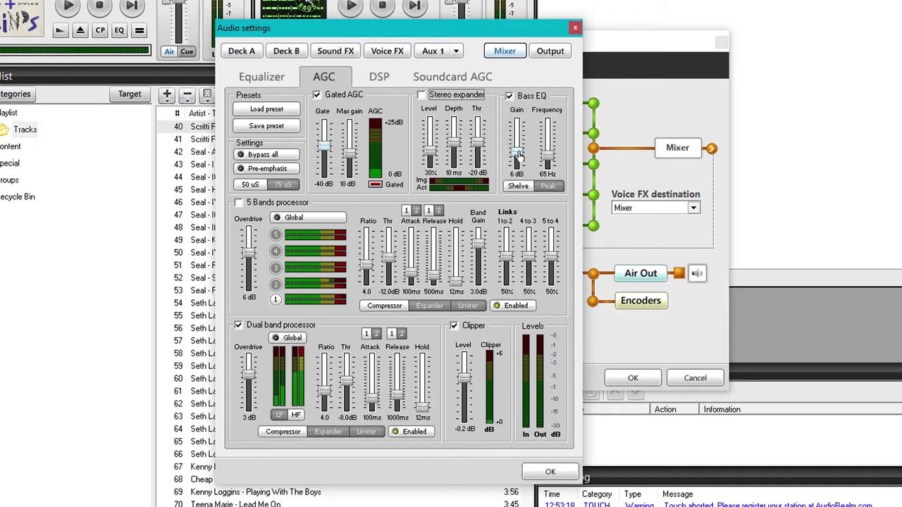
{"action": "left_click_drag", "start_coordinate": [548, 154], "coordinate": [554, 163]}
Step: Turn off the Dual band processor and Clipper, and enable the 5 Bands processor
{"action": "left_click", "coordinate": [240, 325]}
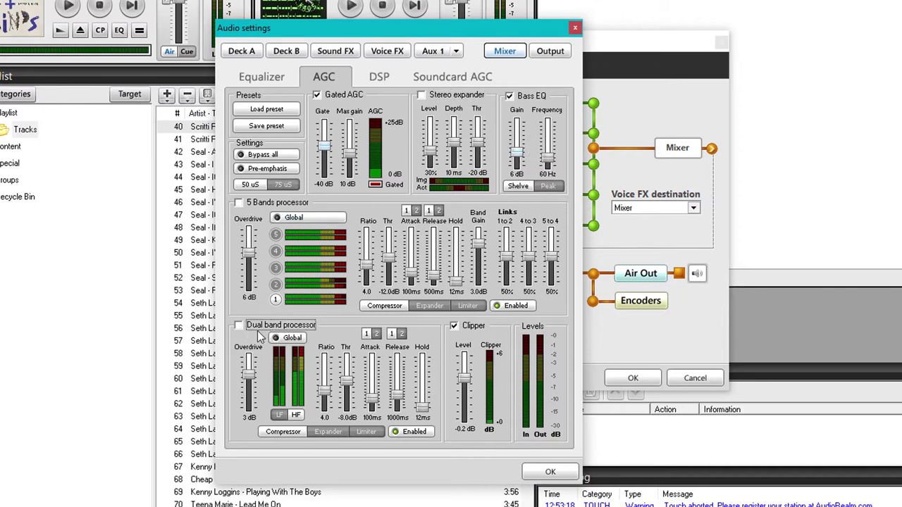
{"action": "left_click", "coordinate": [239, 203]}
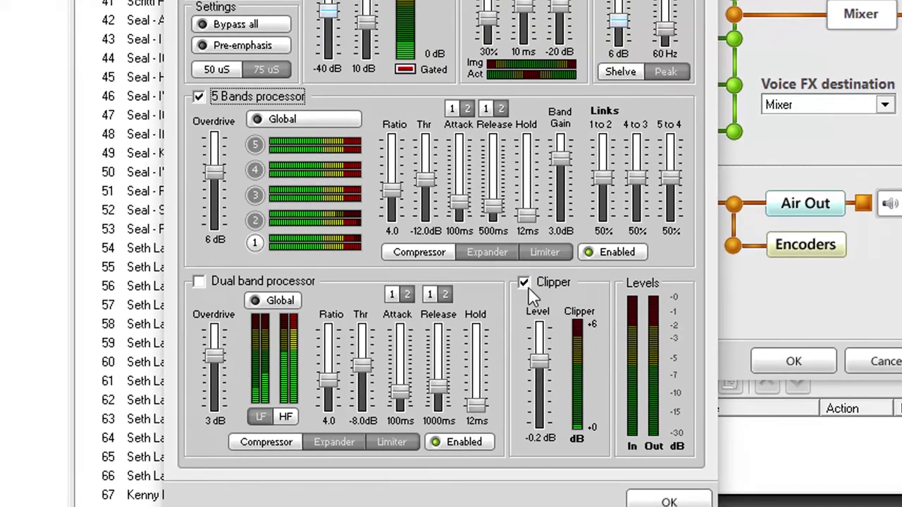
{"action": "left_click", "coordinate": [525, 284]}
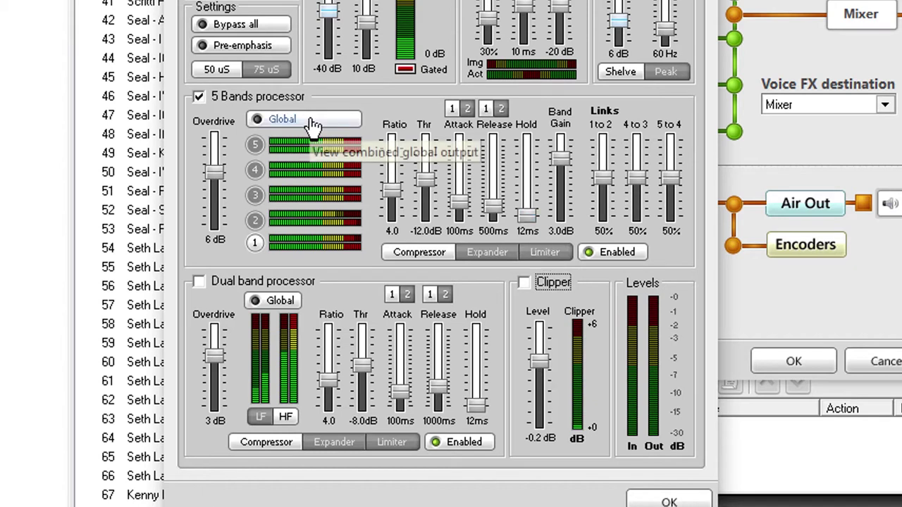
Step: Review the compressor settings of bands 2, 3, 4, 5 and 1
{"action": "left_click", "coordinate": [255, 221]}
{"action": "left_click", "coordinate": [255, 195]}
{"action": "left_click", "coordinate": [255, 170]}
{"action": "left_click", "coordinate": [255, 146]}
{"action": "left_click", "coordinate": [255, 243]}
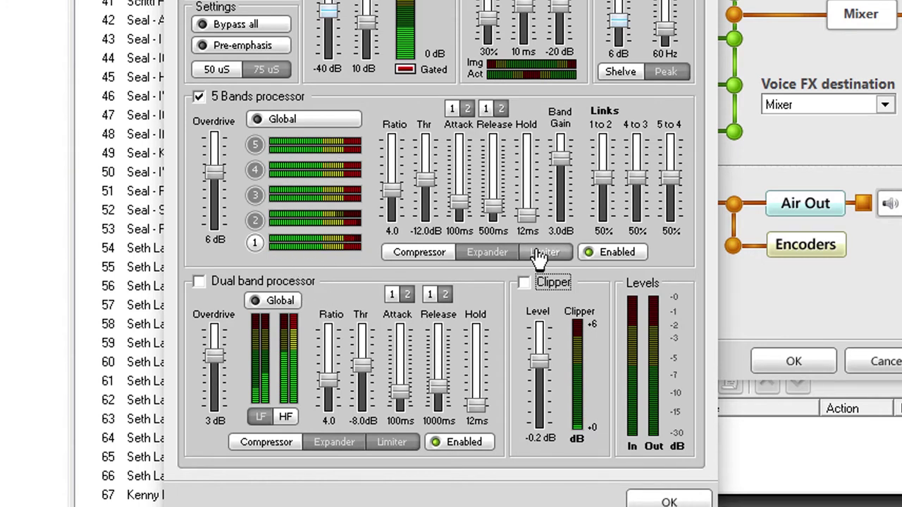
Step: Review each band's 5-band expander settings, toggling the expander off and on
{"action": "left_click", "coordinate": [479, 253]}
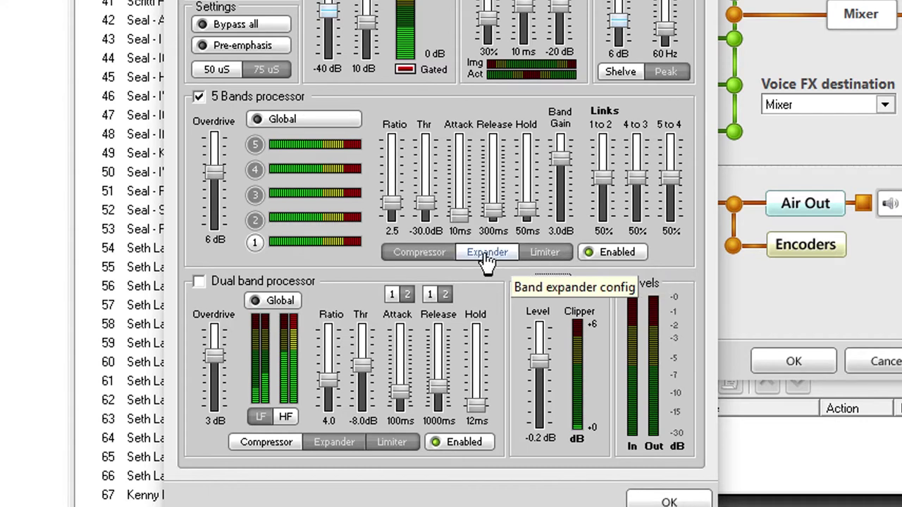
{"action": "left_click", "coordinate": [591, 253]}
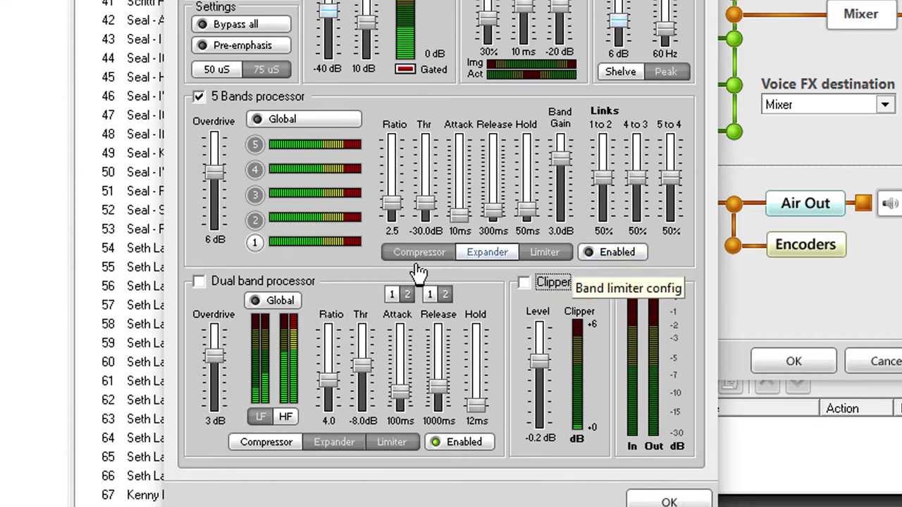
{"action": "left_click", "coordinate": [255, 219]}
{"action": "left_click", "coordinate": [613, 253]}
{"action": "left_click", "coordinate": [255, 195]}
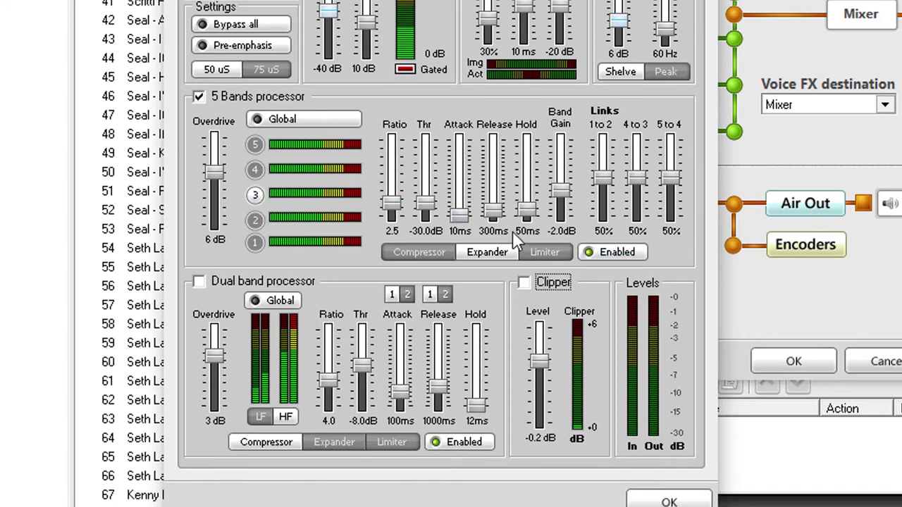
{"action": "left_click", "coordinate": [255, 170]}
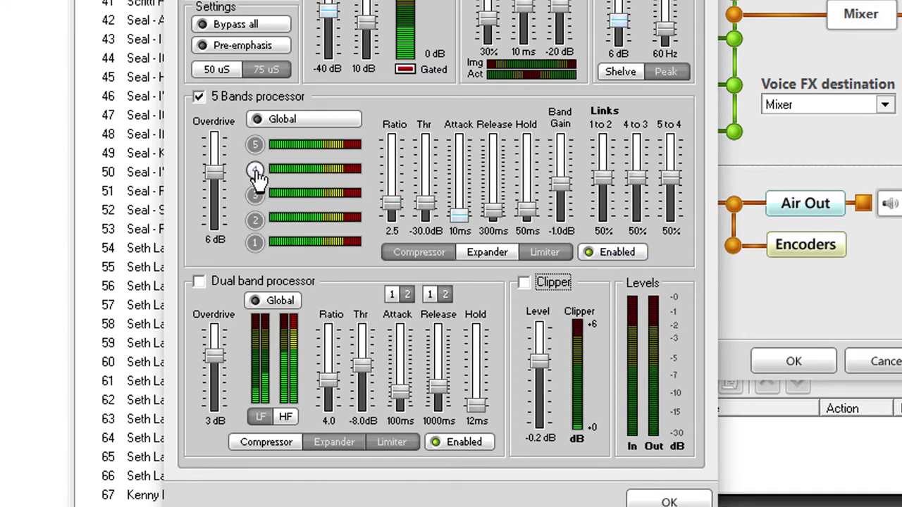
{"action": "left_click", "coordinate": [623, 255]}
{"action": "left_click", "coordinate": [255, 145]}
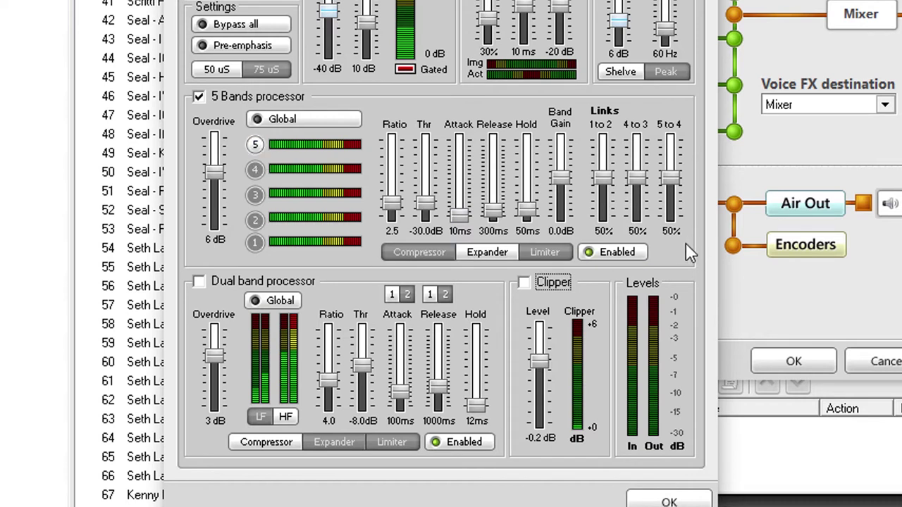
{"action": "left_click", "coordinate": [612, 253]}
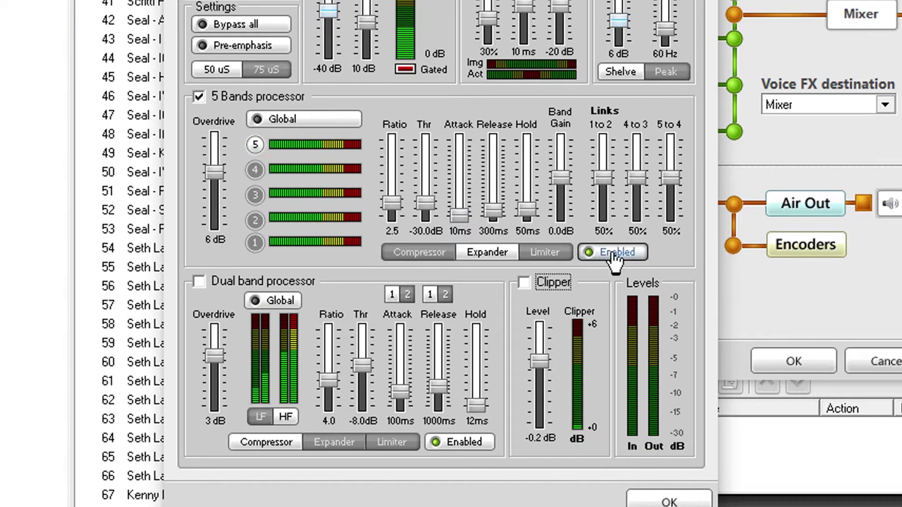
Step: Inspect the compressor and limiter settings for each of the five bands
{"action": "left_click", "coordinate": [420, 252]}
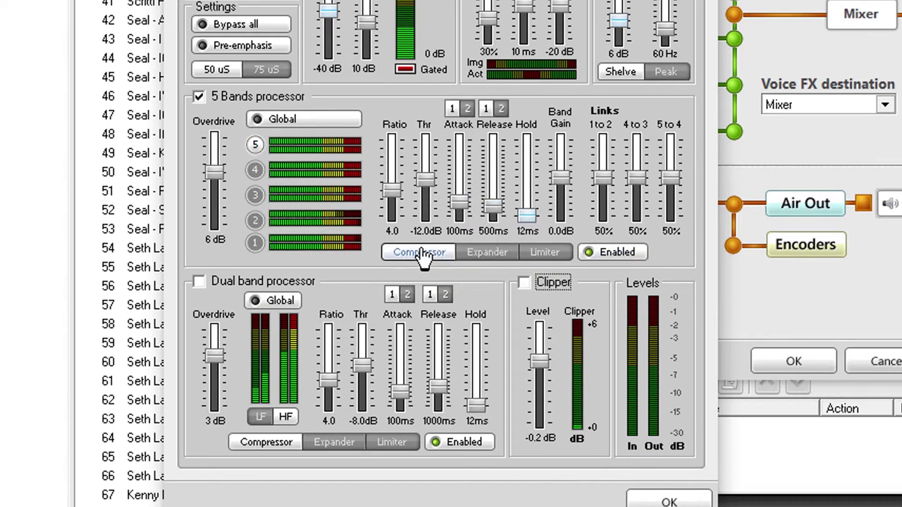
{"action": "left_click", "coordinate": [258, 173]}
{"action": "left_click", "coordinate": [255, 197]}
{"action": "left_click", "coordinate": [255, 220]}
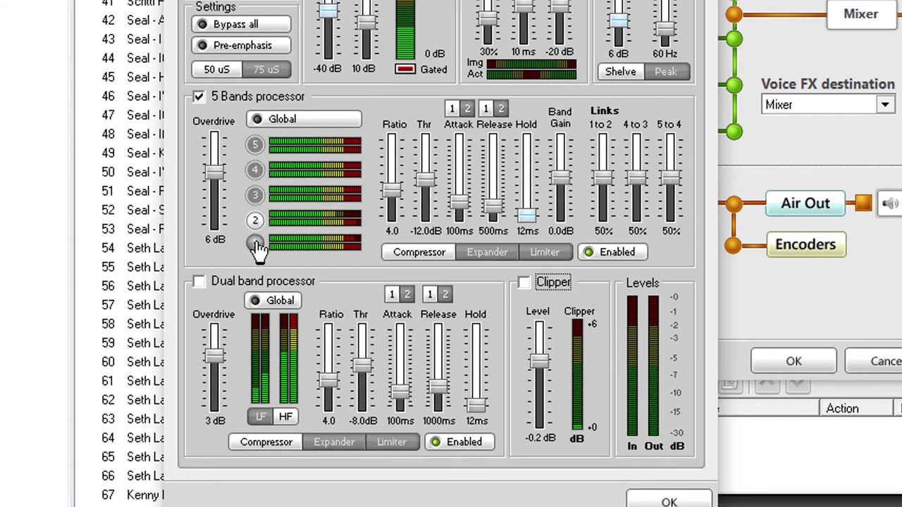
{"action": "left_click", "coordinate": [256, 244]}
{"action": "left_click", "coordinate": [544, 253]}
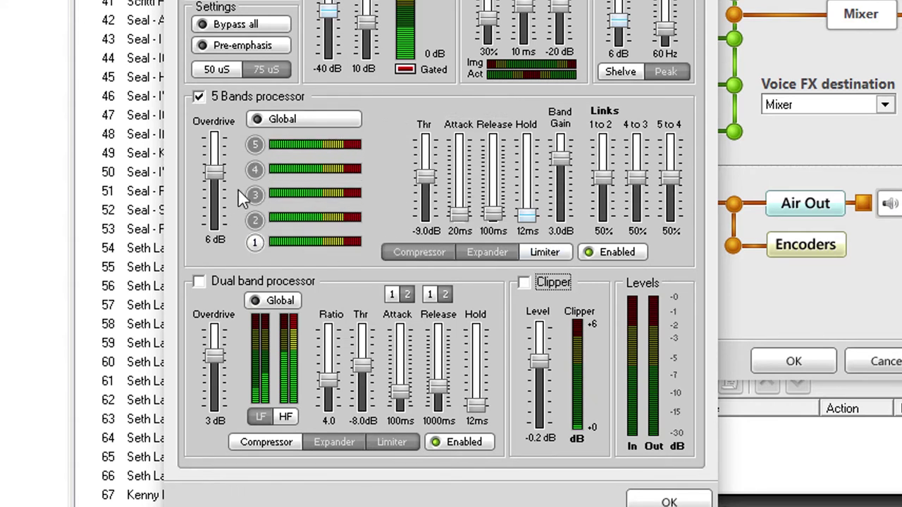
{"action": "left_click", "coordinate": [254, 220]}
{"action": "left_click", "coordinate": [257, 199]}
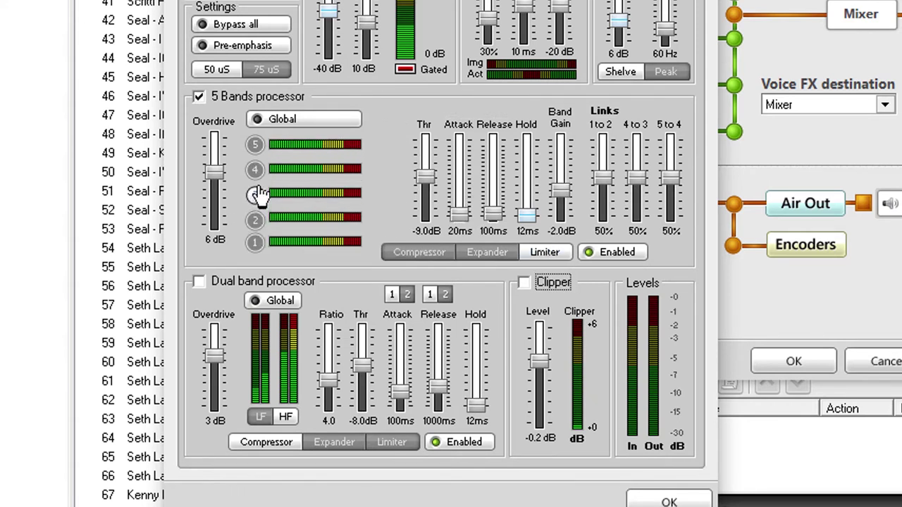
{"action": "left_click", "coordinate": [254, 171]}
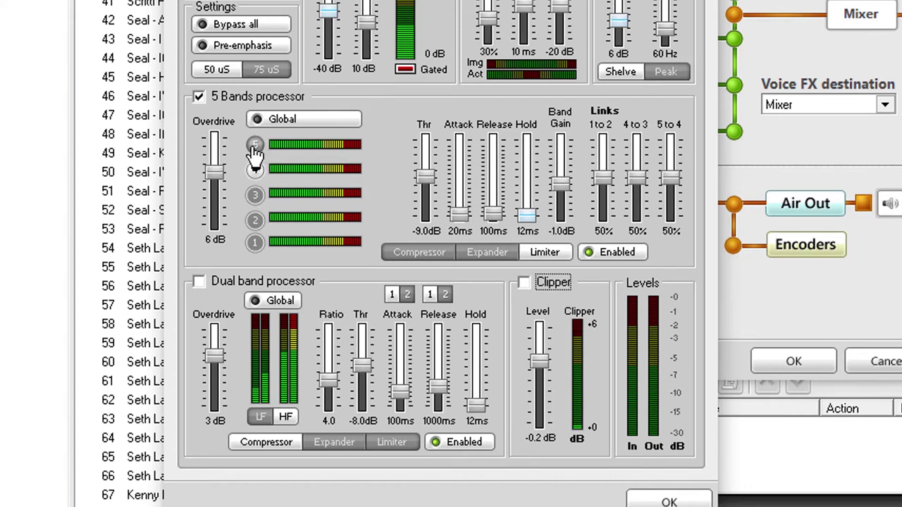
{"action": "left_click", "coordinate": [255, 145]}
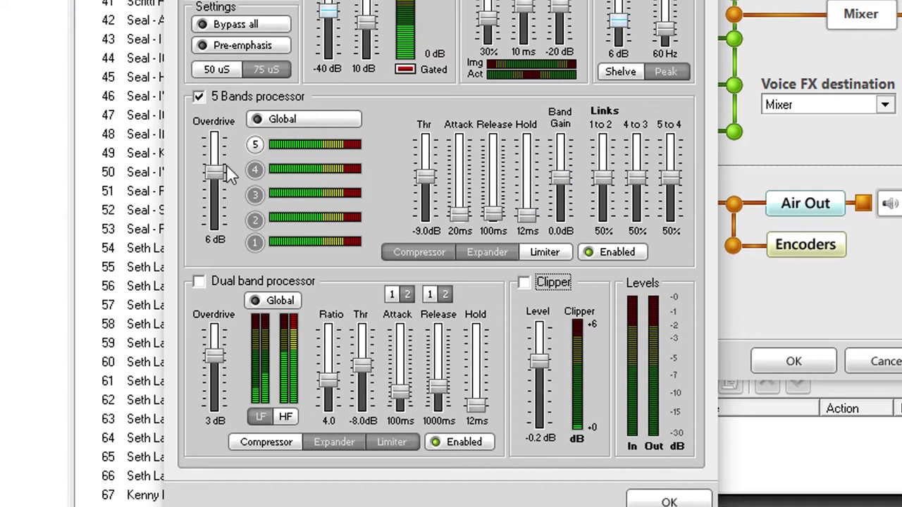
Step: Level band gains to about 0.0 dB: band 4 reset, band 3 from -2.0, band 1 from 3.0
{"action": "left_click", "coordinate": [256, 171]}
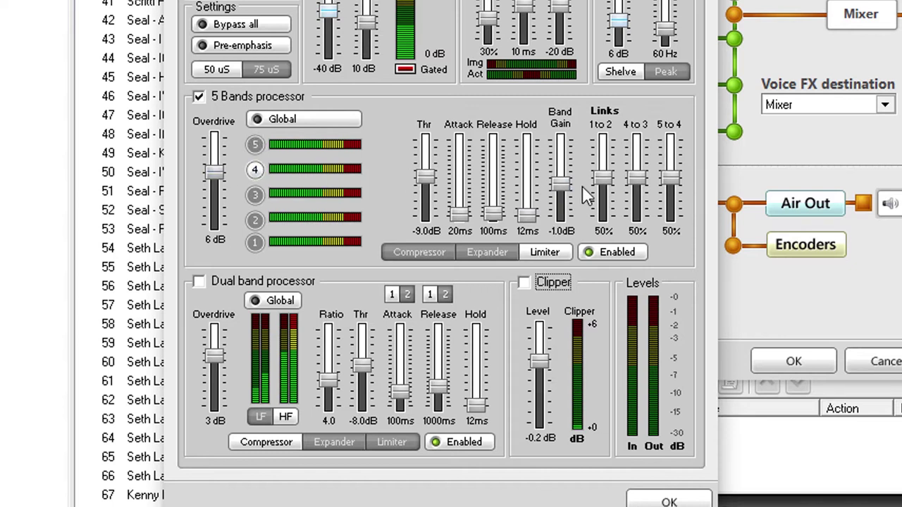
{"action": "left_click_drag", "start_coordinate": [561, 191], "coordinate": [562, 189]}
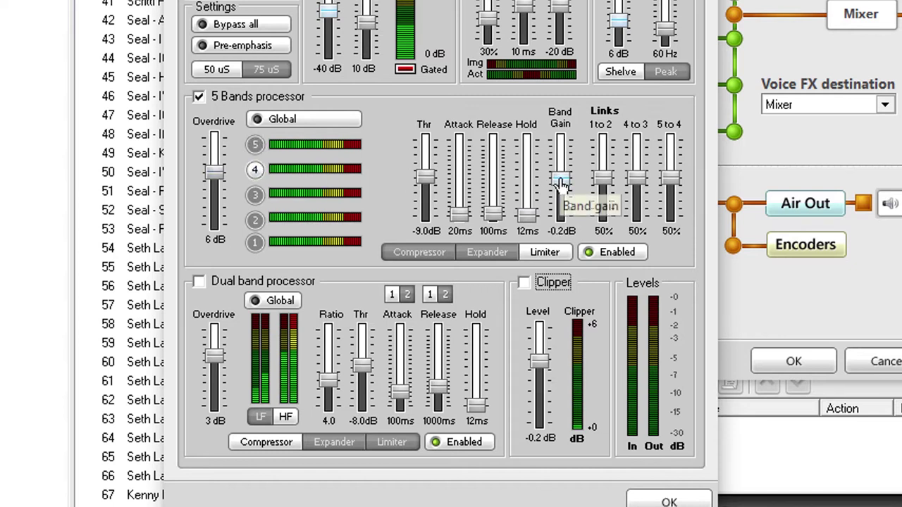
{"action": "double_click", "coordinate": [560, 191]}
{"action": "left_click", "coordinate": [257, 197]}
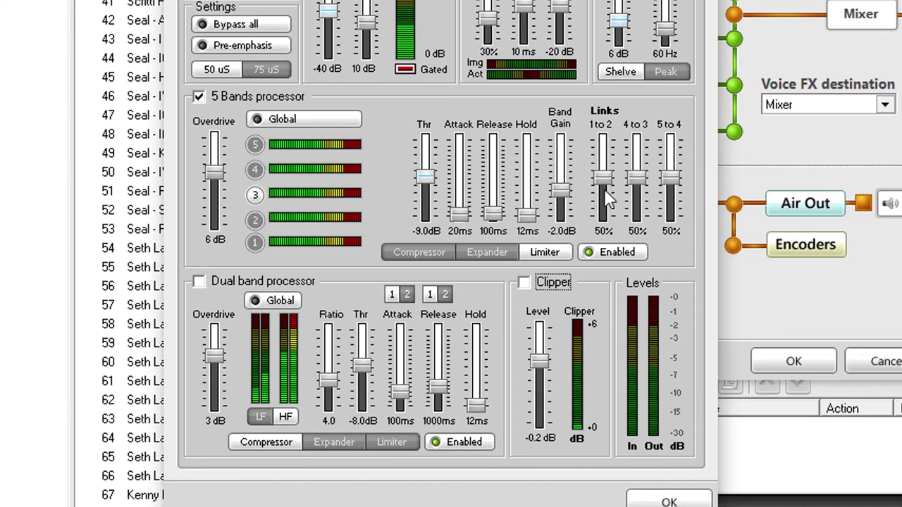
{"action": "left_click_drag", "start_coordinate": [561, 194], "coordinate": [564, 183]}
{"action": "left_click", "coordinate": [256, 221]}
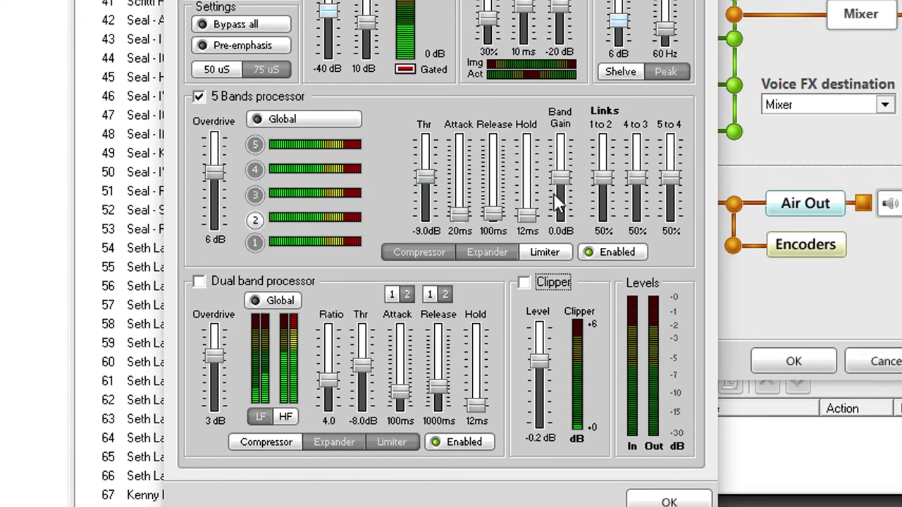
{"action": "left_click", "coordinate": [251, 244]}
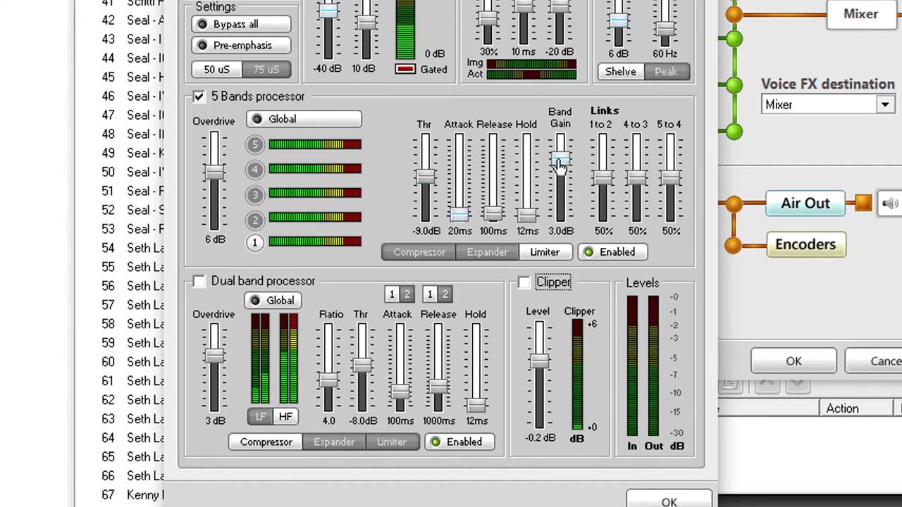
{"action": "mouse_move", "coordinate": [559, 167]}
{"action": "left_mouse_down"}
{"action": "mouse_move", "coordinate": [568, 185]}
{"action": "mouse_move", "coordinate": [573, 174]}
{"action": "left_mouse_up"}
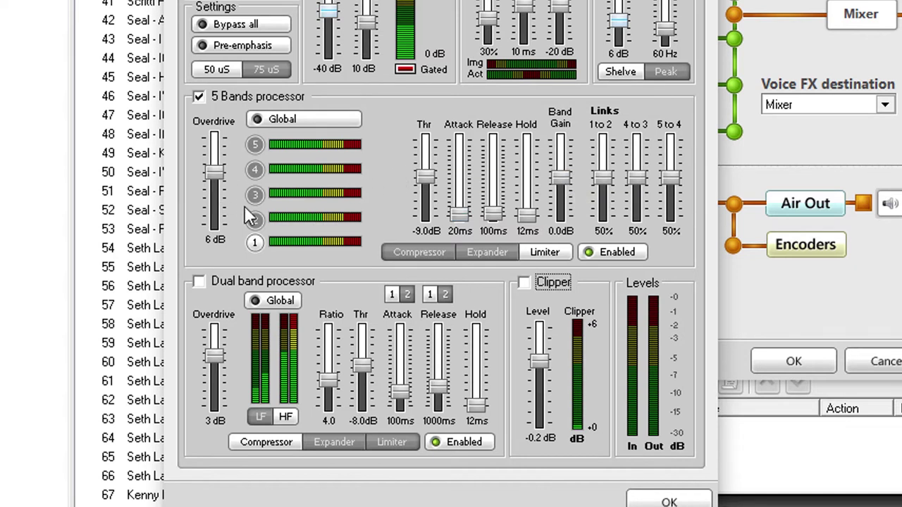
{"action": "left_click", "coordinate": [256, 147]}
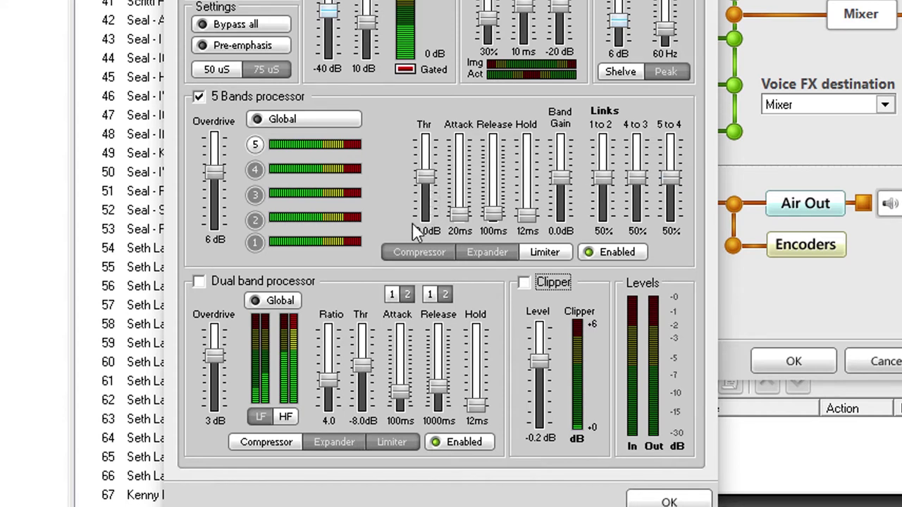
Step: Show the Compressor settings and review bands 1 through 5
{"action": "left_click", "coordinate": [255, 241]}
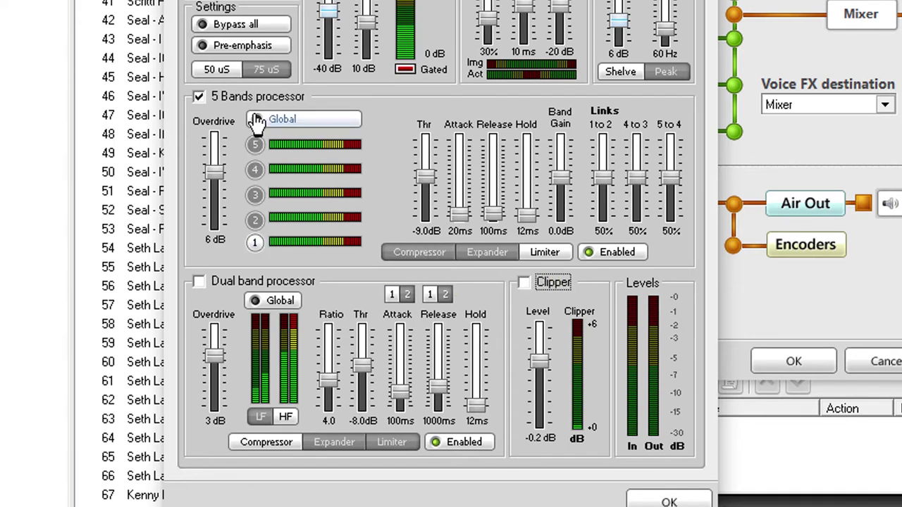
{"action": "left_click", "coordinate": [434, 251]}
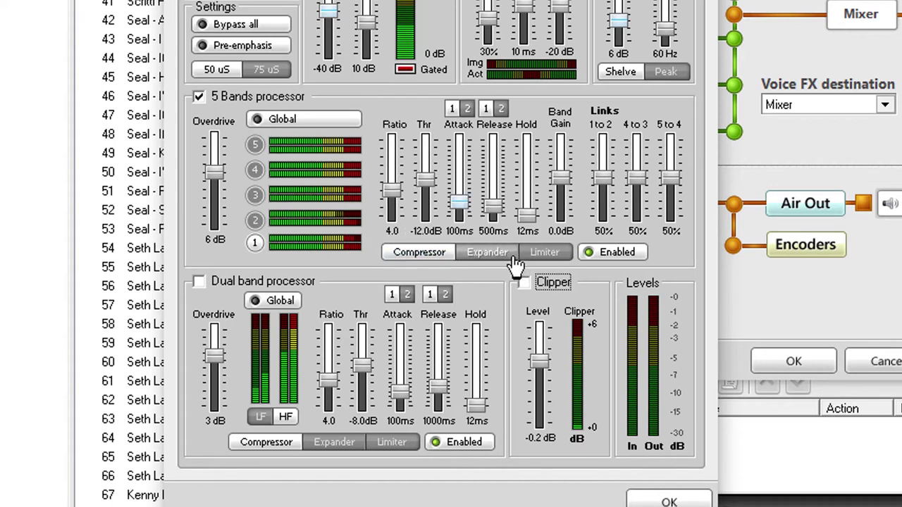
{"action": "left_click", "coordinate": [255, 221]}
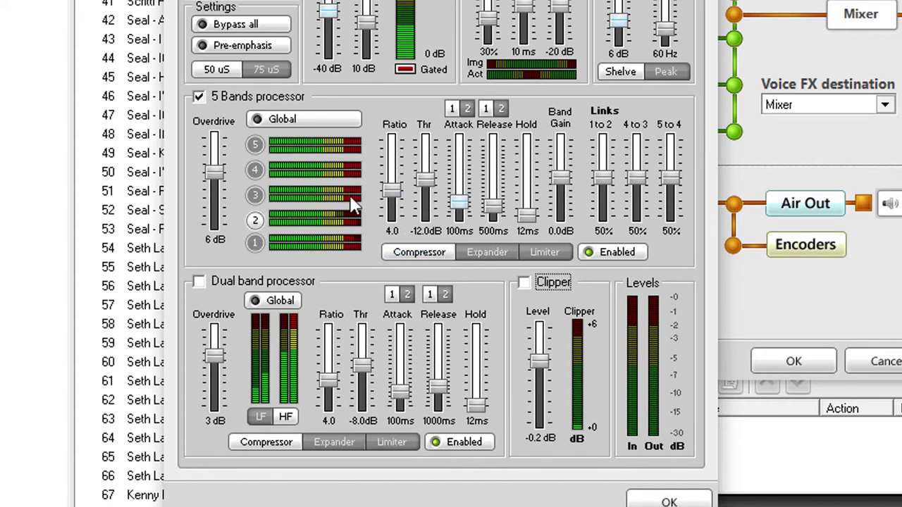
{"action": "left_click", "coordinate": [256, 195]}
{"action": "left_click", "coordinate": [255, 170]}
{"action": "left_click", "coordinate": [255, 145]}
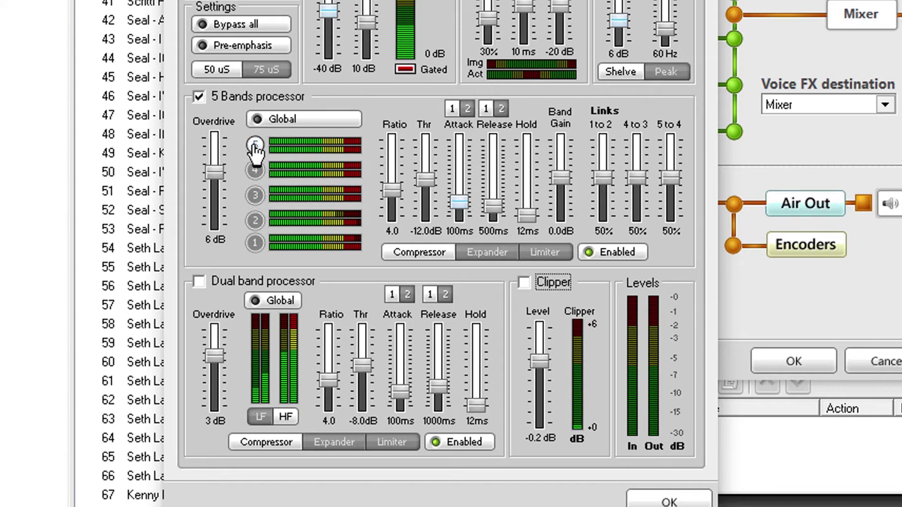
{"action": "left_click", "coordinate": [256, 244]}
Step: Raise compressor thresholds: band 2 to -7.5 dB, band 3 to -10.8 dB
{"action": "left_click", "coordinate": [253, 221]}
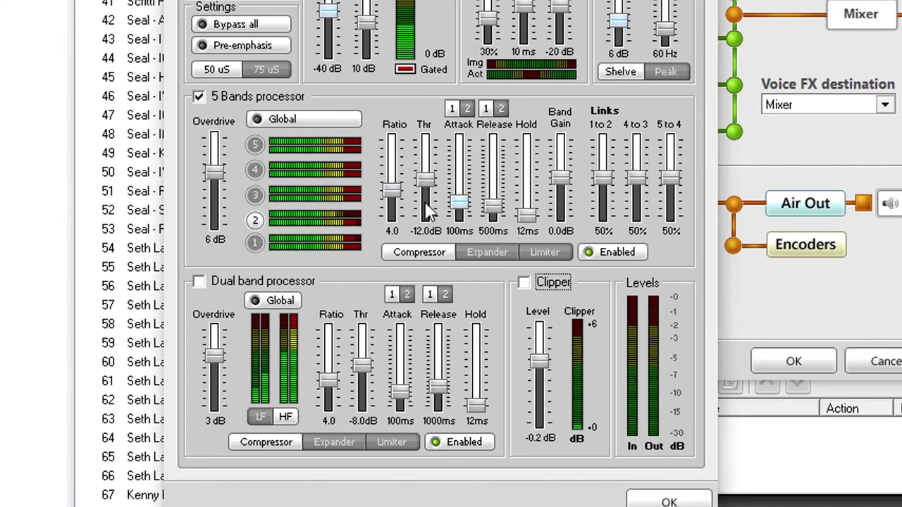
{"action": "mouse_move", "coordinate": [427, 184]}
{"action": "left_mouse_down"}
{"action": "mouse_move", "coordinate": [425, 174]}
{"action": "mouse_move", "coordinate": [423, 182]}
{"action": "left_mouse_up"}
{"action": "left_click_drag", "start_coordinate": [424, 179], "coordinate": [427, 184]}
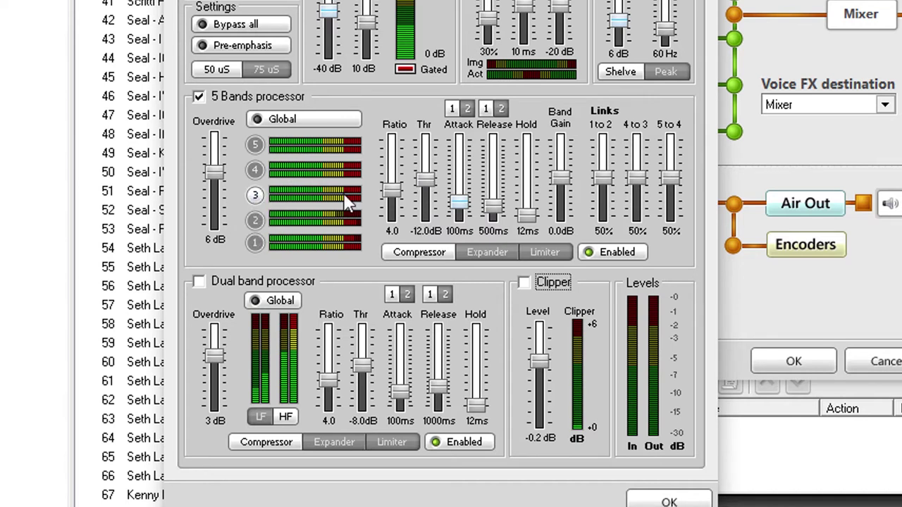
{"action": "left_click_drag", "start_coordinate": [425, 182], "coordinate": [425, 176]}
{"action": "left_click", "coordinate": [255, 170]}
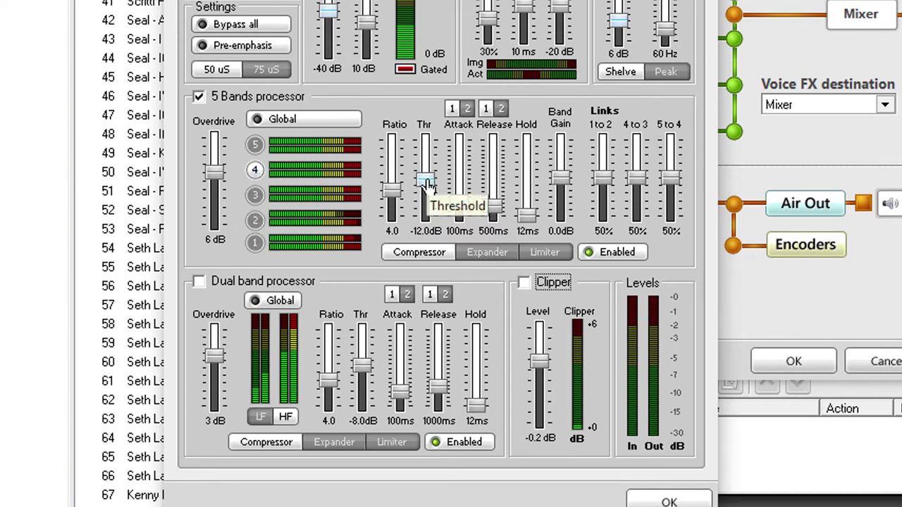
{"action": "left_click", "coordinate": [255, 145]}
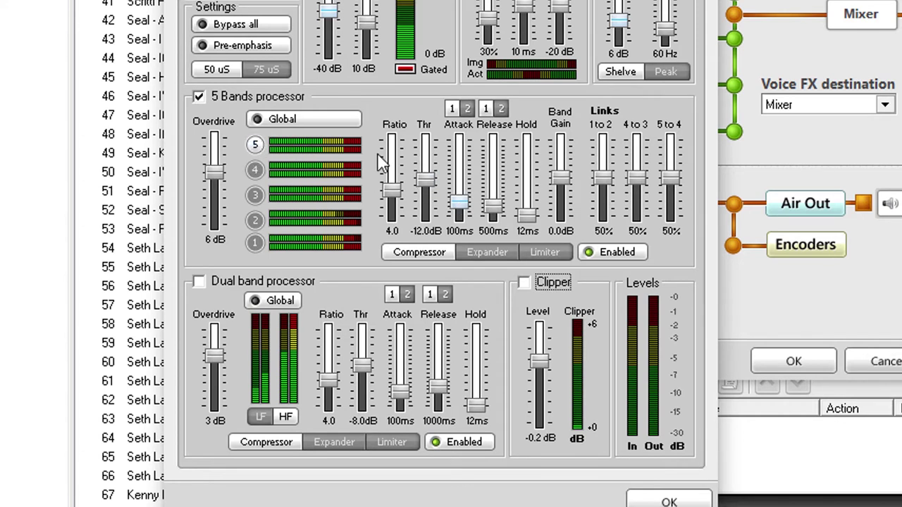
{"action": "scroll", "coordinate": [424, 182], "scroll_direction": "up", "scroll_amount": 4}
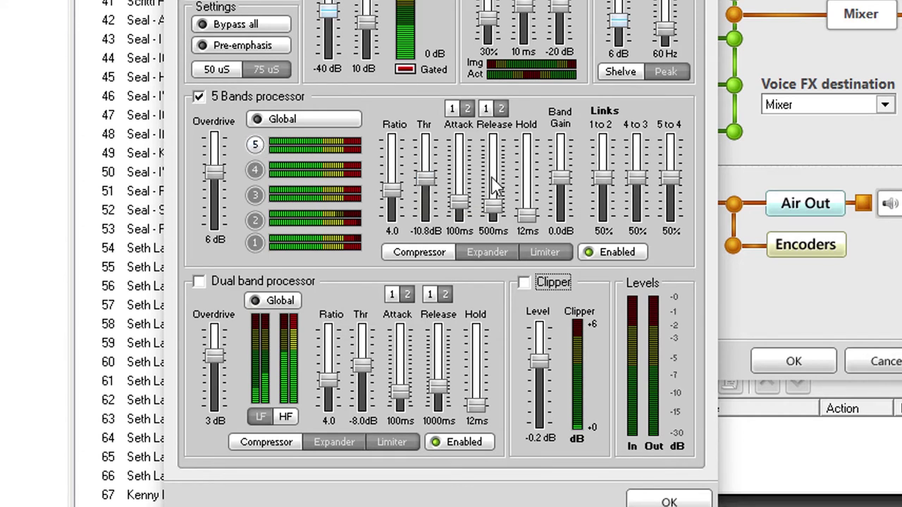
{"action": "left_click", "coordinate": [255, 242]}
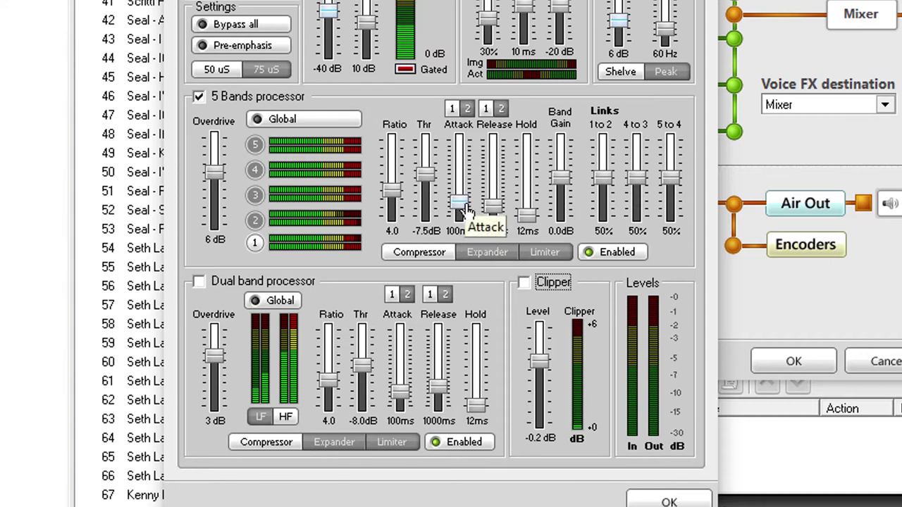
Step: Shorten each band's compressor Attack below 100 ms, to values like 85, 78 and 64 ms
{"action": "left_click_drag", "start_coordinate": [469, 210], "coordinate": [459, 206]}
{"action": "left_click", "coordinate": [258, 222]}
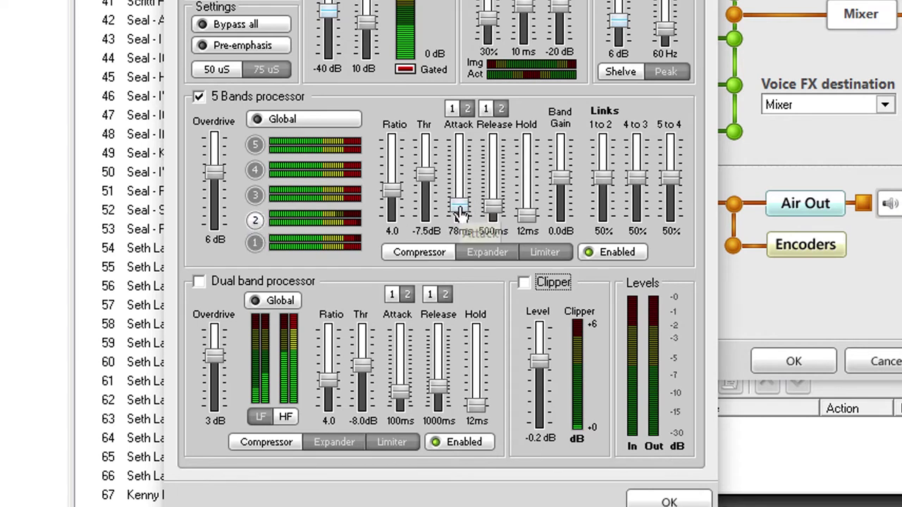
{"action": "left_click", "coordinate": [256, 197]}
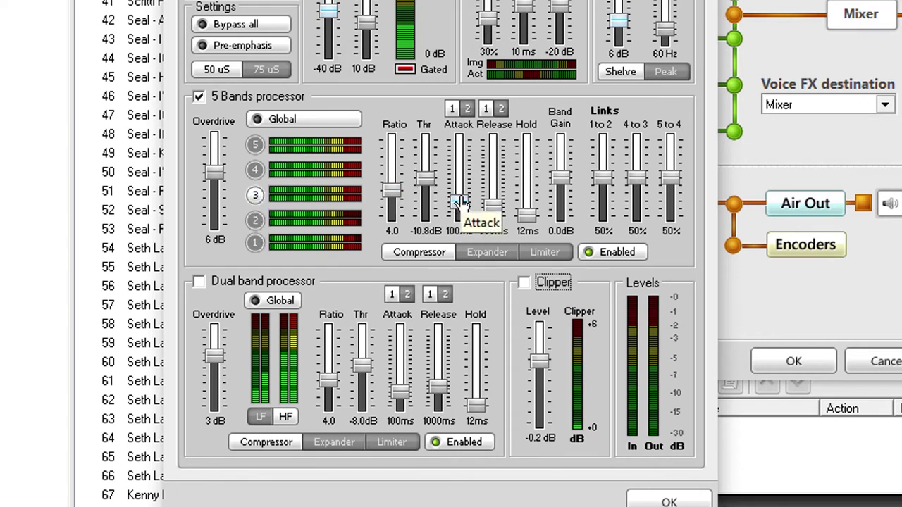
{"action": "left_click_drag", "start_coordinate": [459, 202], "coordinate": [459, 210]}
{"action": "left_click", "coordinate": [256, 172]}
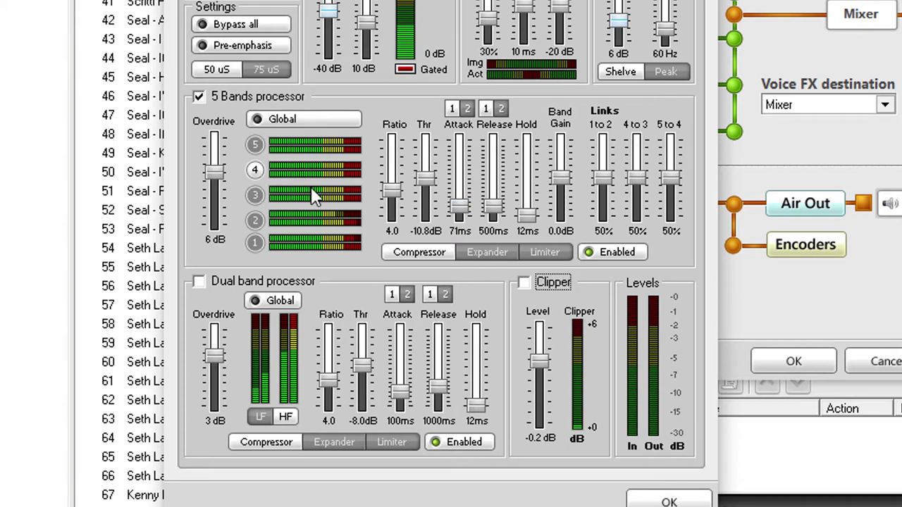
{"action": "left_click", "coordinate": [254, 145]}
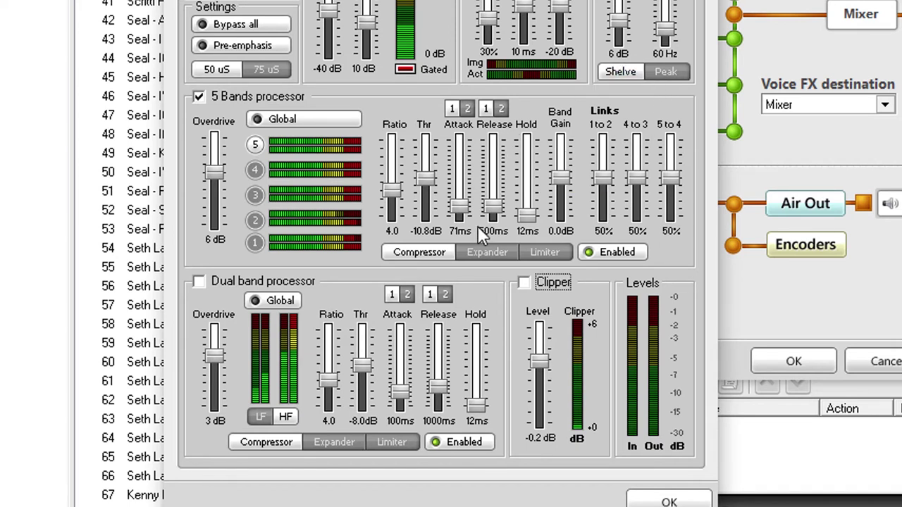
Step: Lengthen the compressor release time on bands 1, 3 and 4 to several seconds
{"action": "left_click", "coordinate": [254, 243]}
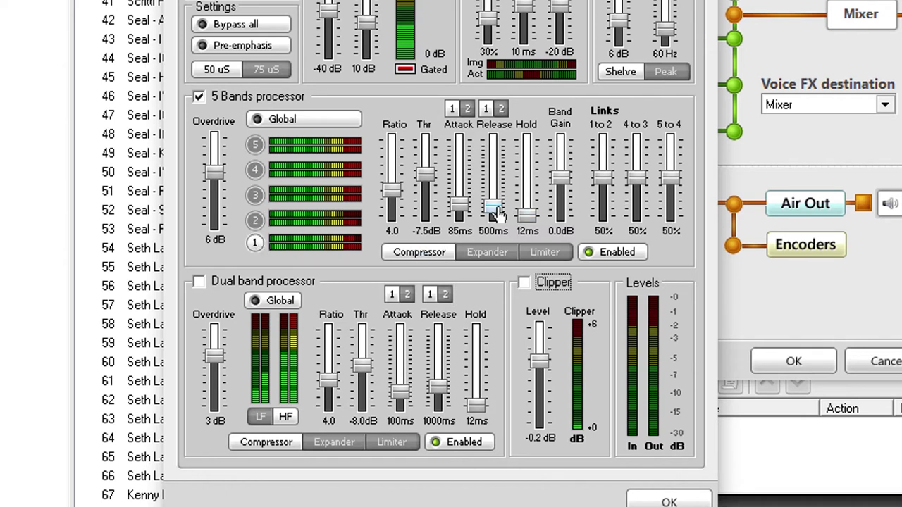
{"action": "left_click_drag", "start_coordinate": [497, 213], "coordinate": [499, 161]}
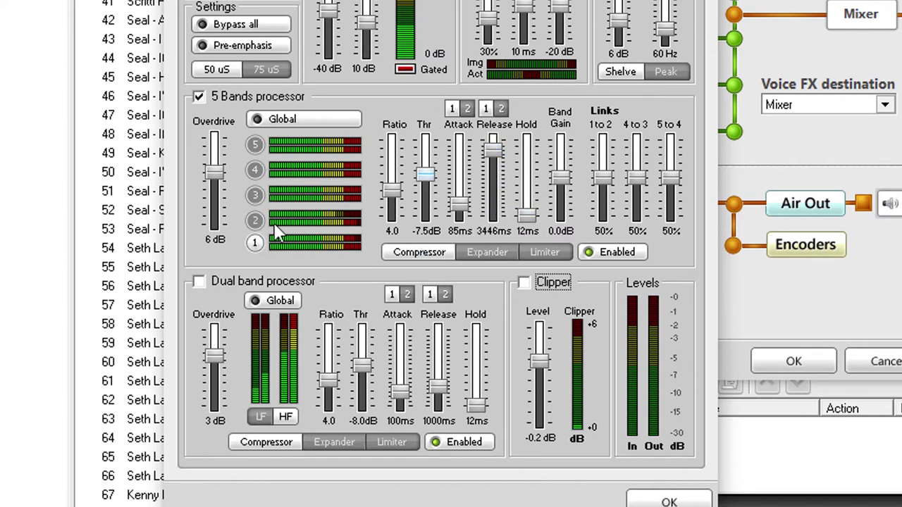
{"action": "left_click", "coordinate": [255, 219]}
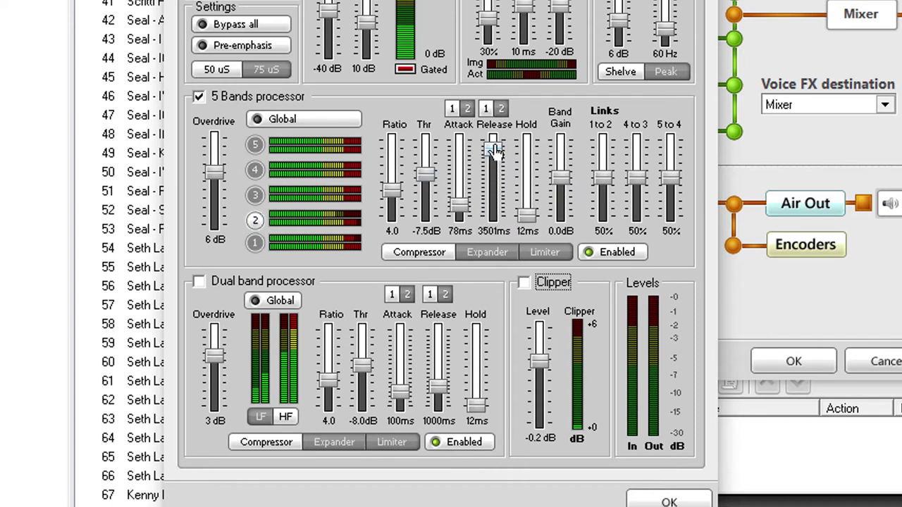
{"action": "left_click", "coordinate": [255, 196]}
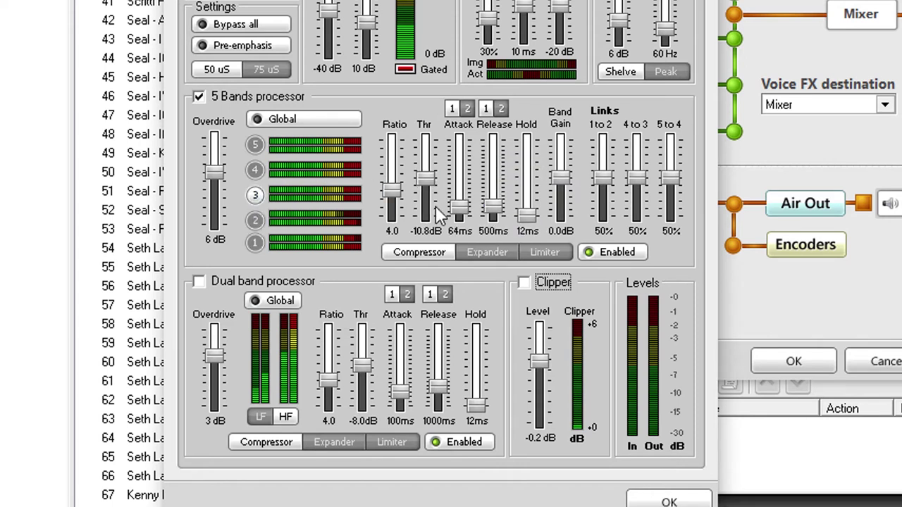
{"action": "left_click_drag", "start_coordinate": [493, 209], "coordinate": [497, 158]}
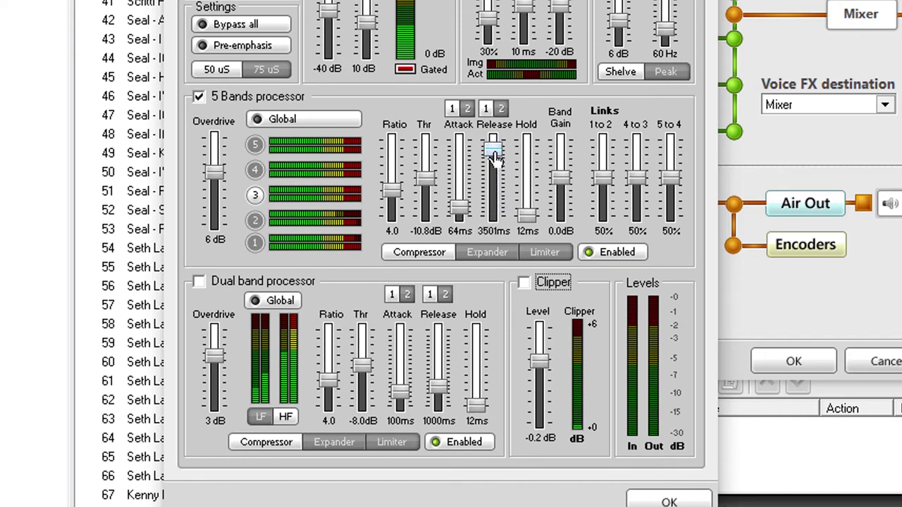
{"action": "left_click", "coordinate": [253, 172]}
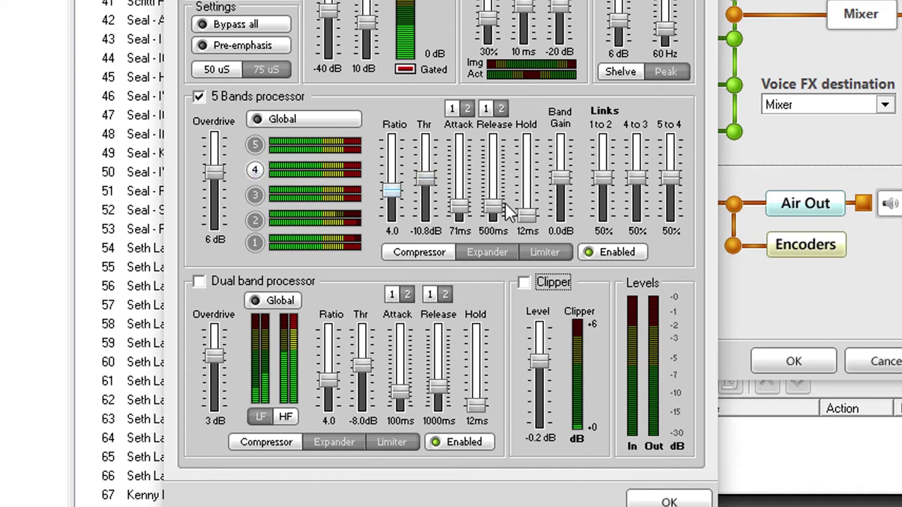
{"action": "left_click_drag", "start_coordinate": [497, 206], "coordinate": [497, 153]}
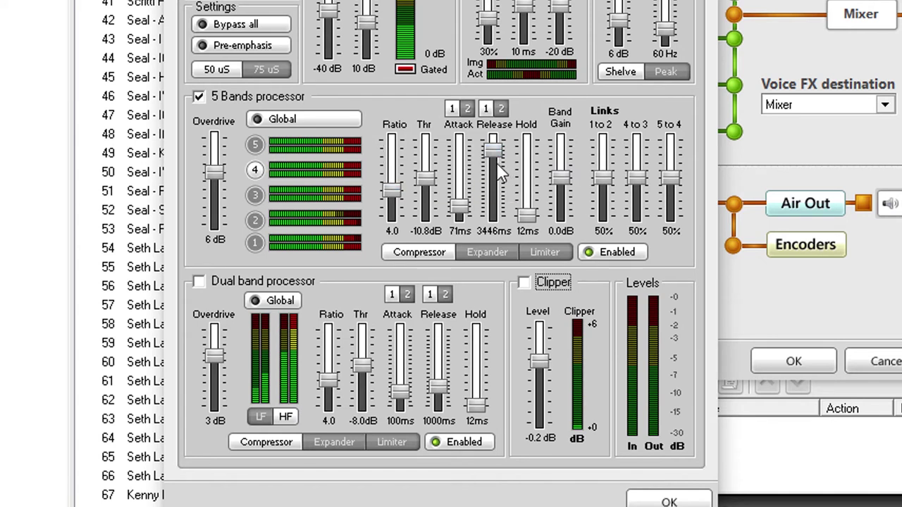
Step: Set band 5's release to 3446 ms and its hold to 10 ms
{"action": "left_click", "coordinate": [256, 145]}
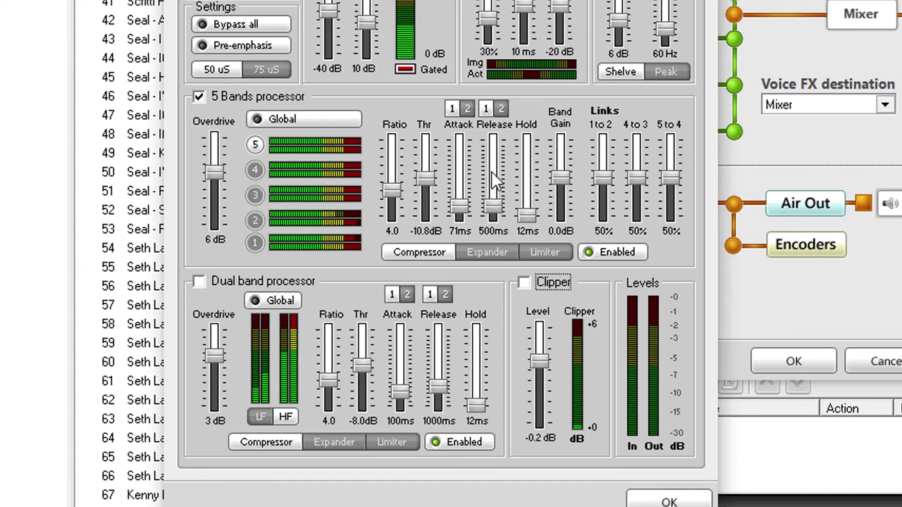
{"action": "left_click_drag", "start_coordinate": [494, 198], "coordinate": [495, 155]}
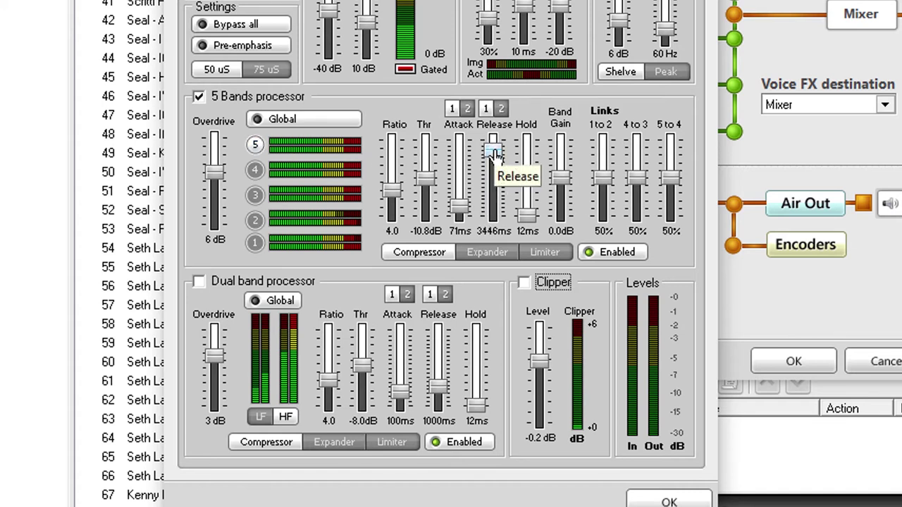
{"action": "left_click_drag", "start_coordinate": [528, 220], "coordinate": [527, 224]}
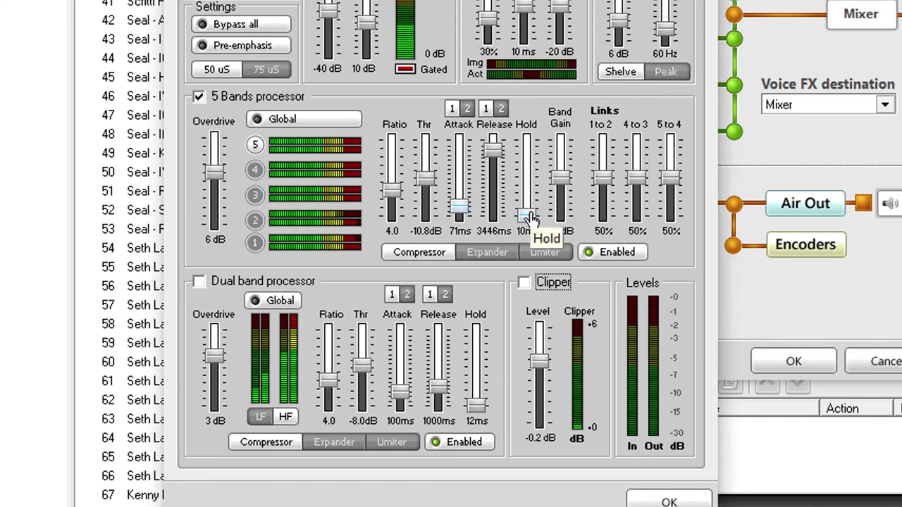
{"action": "left_click_drag", "start_coordinate": [529, 219], "coordinate": [537, 141]}
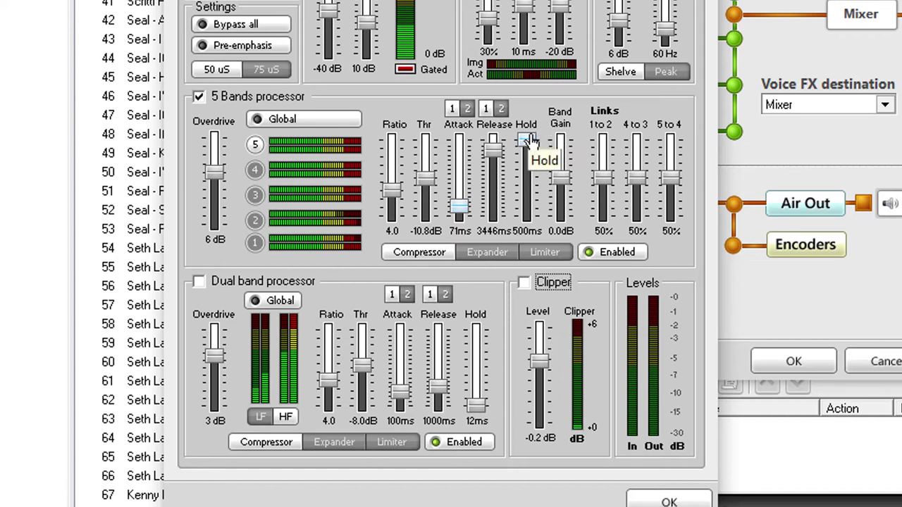
{"action": "left_click_drag", "start_coordinate": [527, 141], "coordinate": [527, 220]}
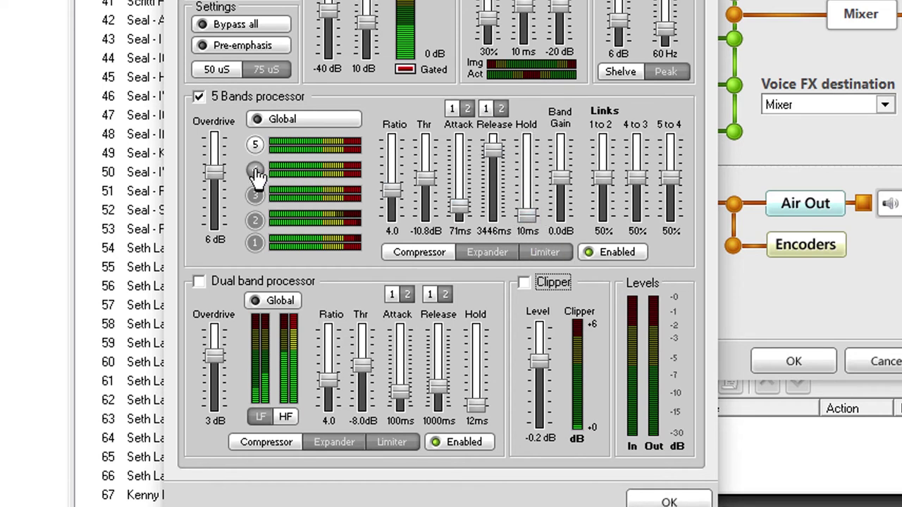
{"action": "left_click", "coordinate": [255, 221]}
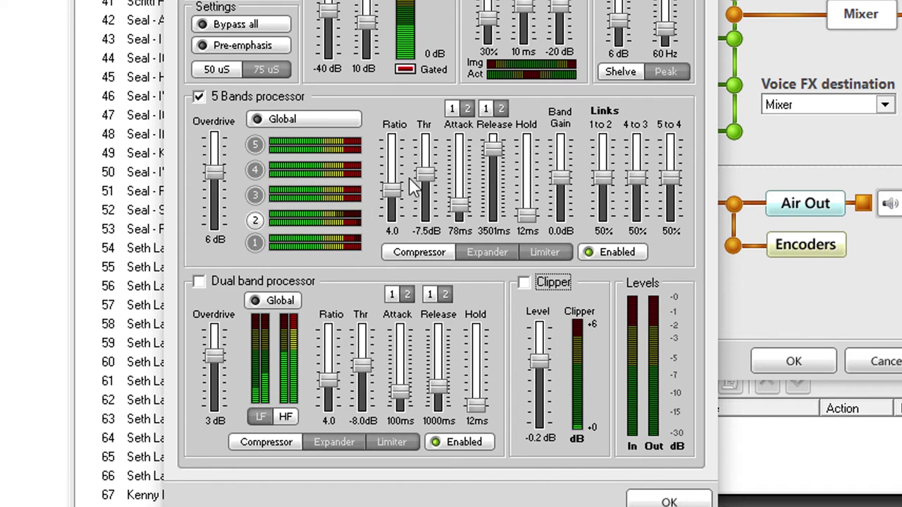
{"action": "left_click", "coordinate": [255, 243]}
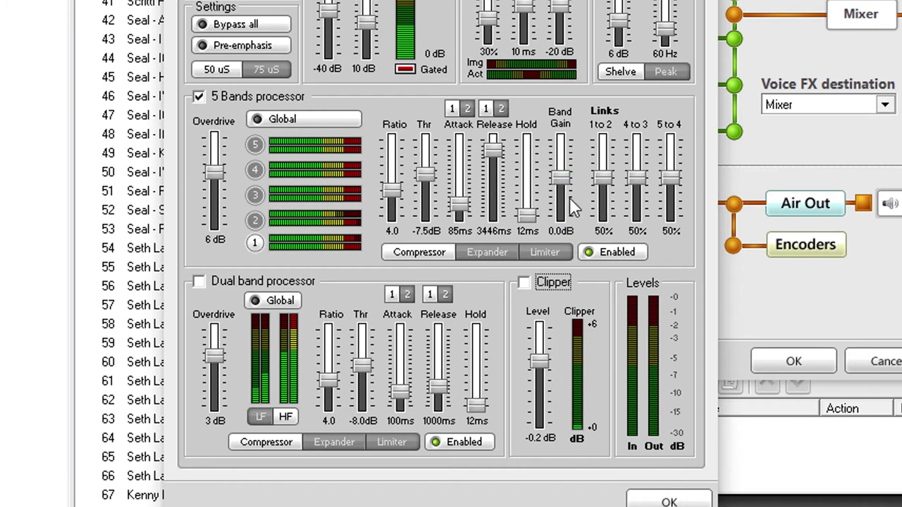
{"action": "left_click", "coordinate": [539, 252]}
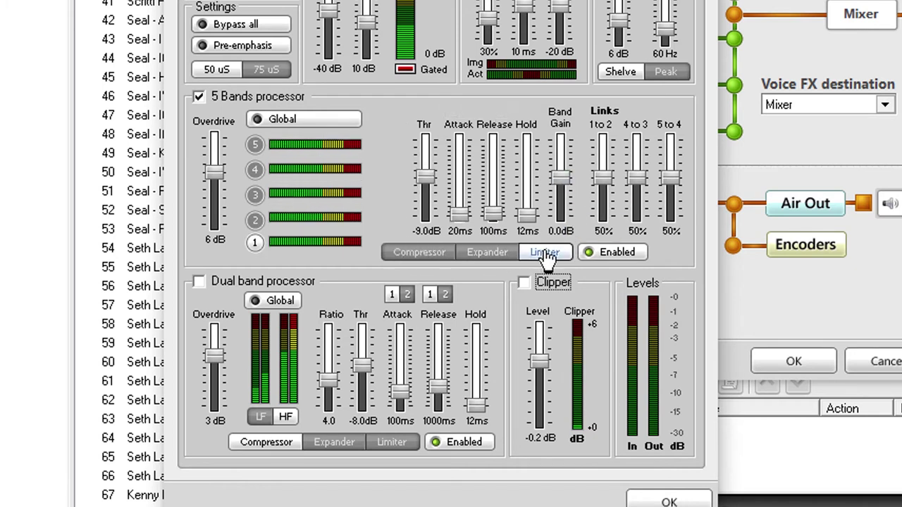
{"action": "left_click", "coordinate": [415, 254]}
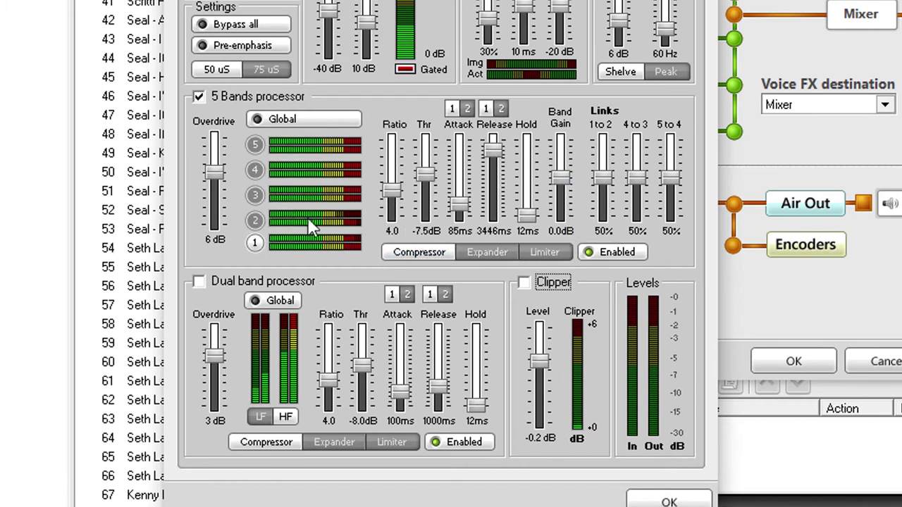
{"action": "left_click", "coordinate": [255, 220]}
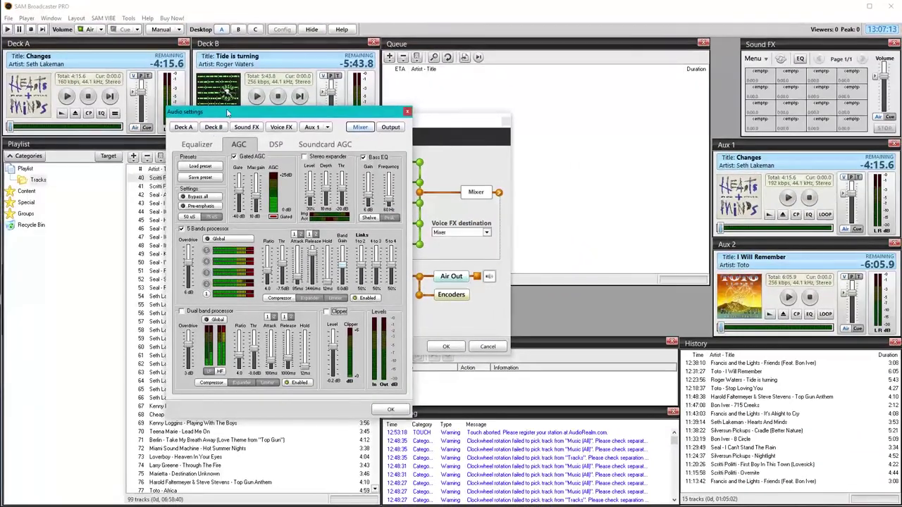
{"action": "left_click_drag", "start_coordinate": [228, 113], "coordinate": [301, 128]}
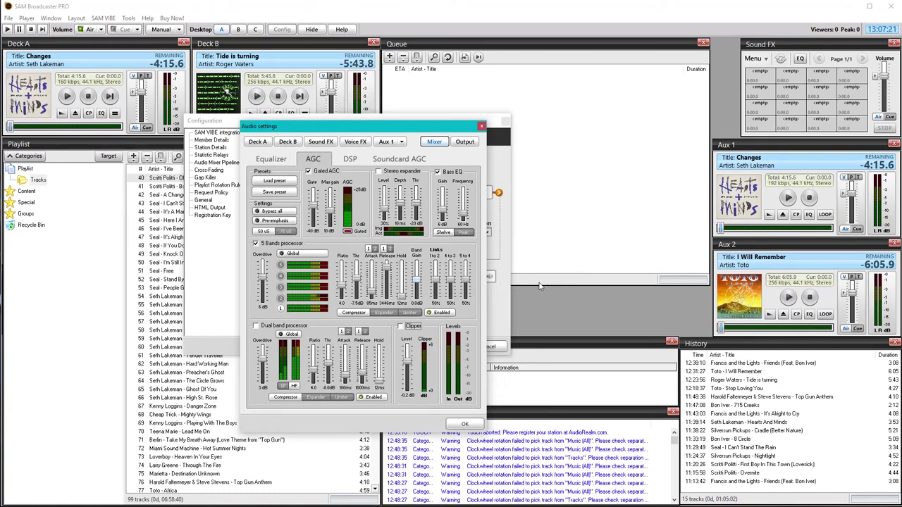
{"action": "left_click_drag", "start_coordinate": [368, 127], "coordinate": [296, 138]}
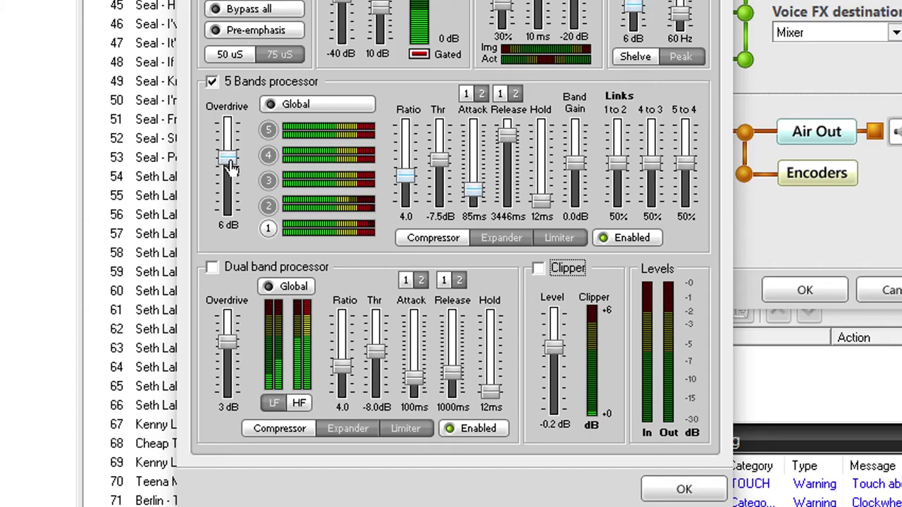
Step: Drag the 5 Bands processor Overdrive slider down to 0 dB
{"action": "left_click_drag", "start_coordinate": [229, 164], "coordinate": [228, 209]}
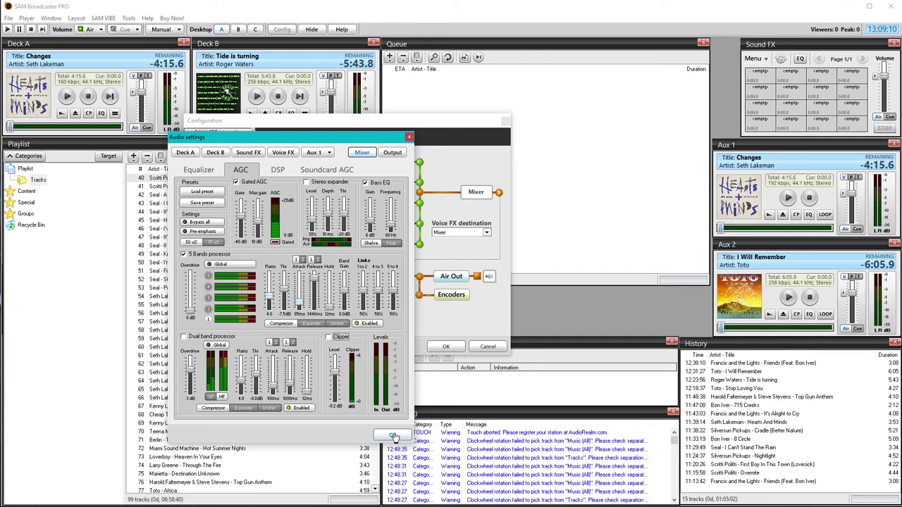
Step: Apply and close the Configuration, then briefly play and stop the Aux 2 track
{"action": "left_click", "coordinate": [394, 437]}
{"action": "left_click", "coordinate": [446, 346]}
{"action": "left_click", "coordinate": [788, 296]}
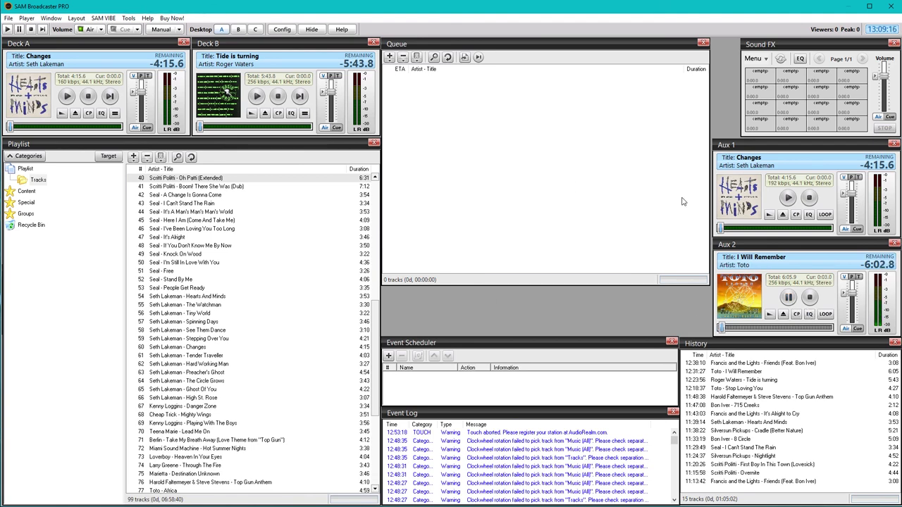
{"action": "left_click", "coordinate": [810, 297]}
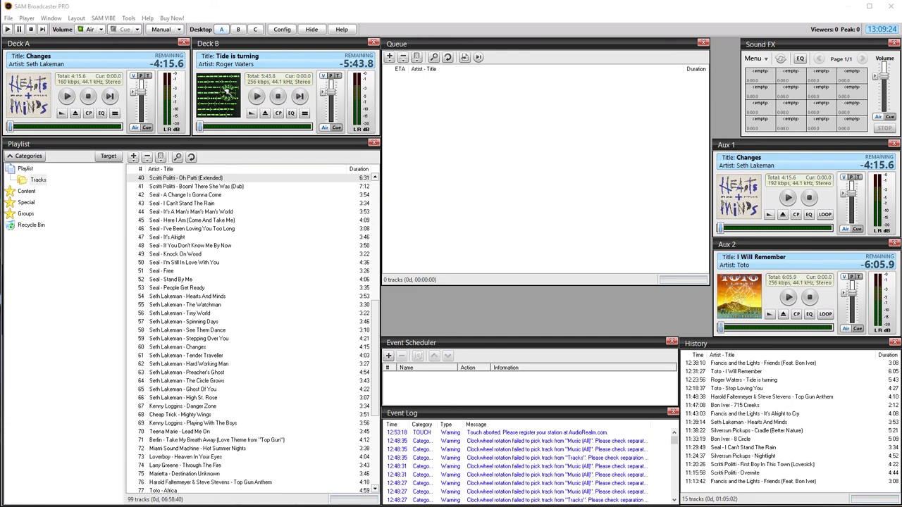
Step: Replay I Will Remember on Aux 2, then stop, seek to about 12%, and resume playback
{"action": "left_click", "coordinate": [755, 246]}
{"action": "left_click", "coordinate": [788, 297]}
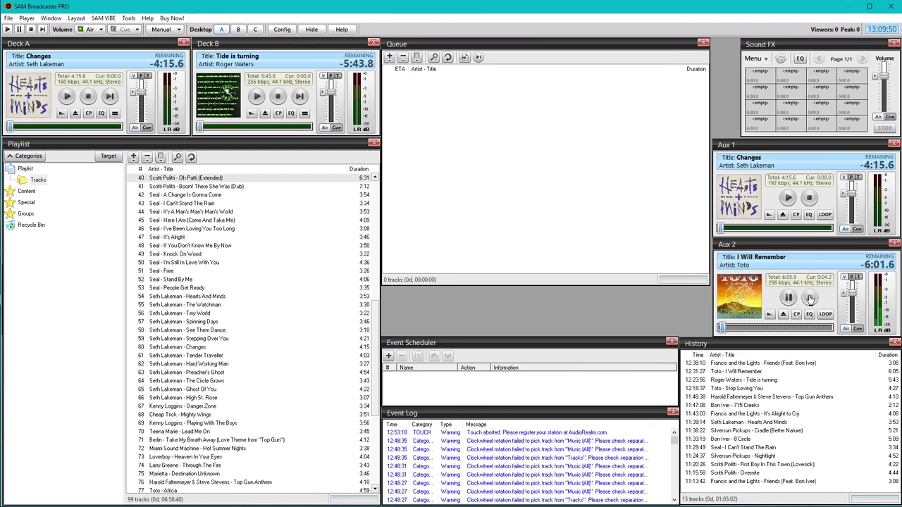
{"action": "left_click", "coordinate": [810, 298]}
{"action": "left_click", "coordinate": [734, 328]}
{"action": "left_click", "coordinate": [789, 298]}
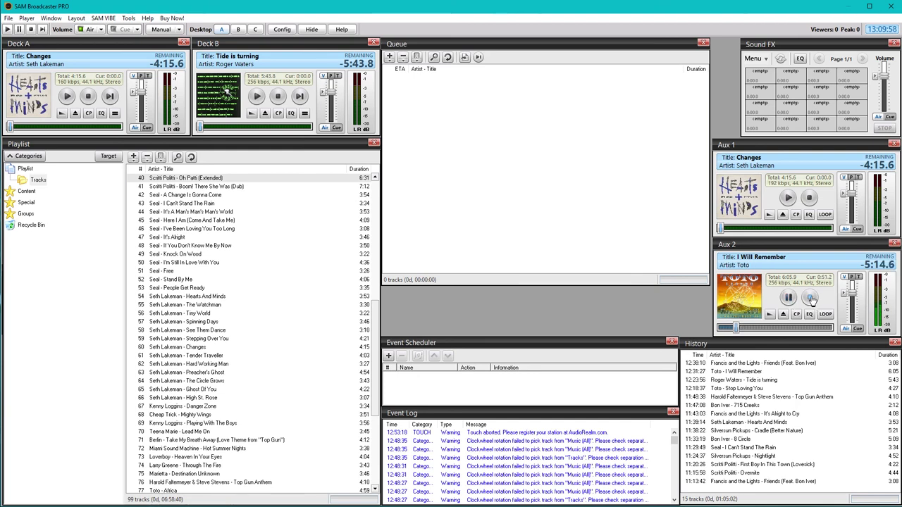
{"action": "left_click", "coordinate": [811, 298]}
{"action": "left_click", "coordinate": [286, 30]}
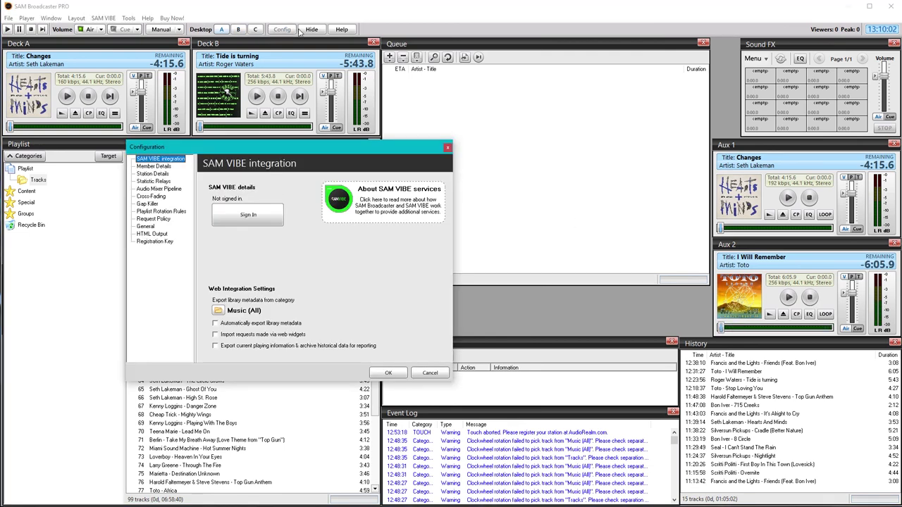
{"action": "left_click", "coordinate": [151, 188]}
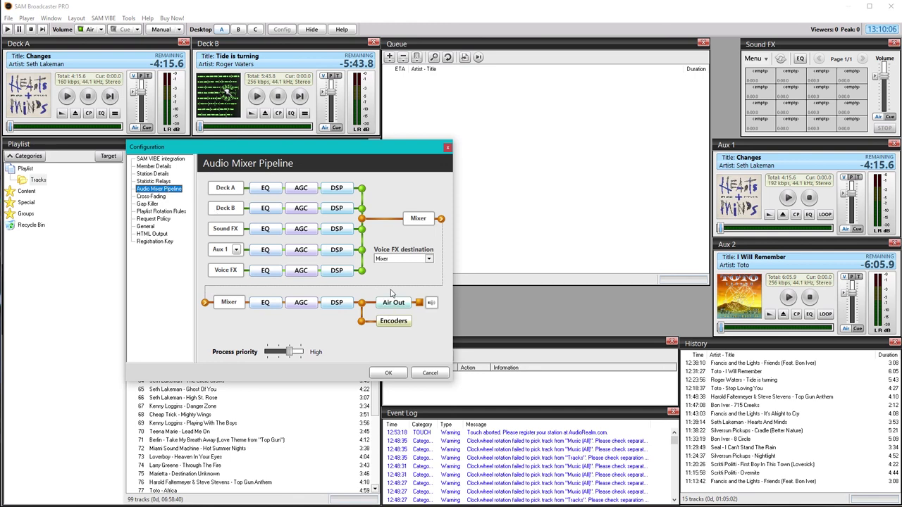
{"action": "left_click", "coordinate": [336, 305]}
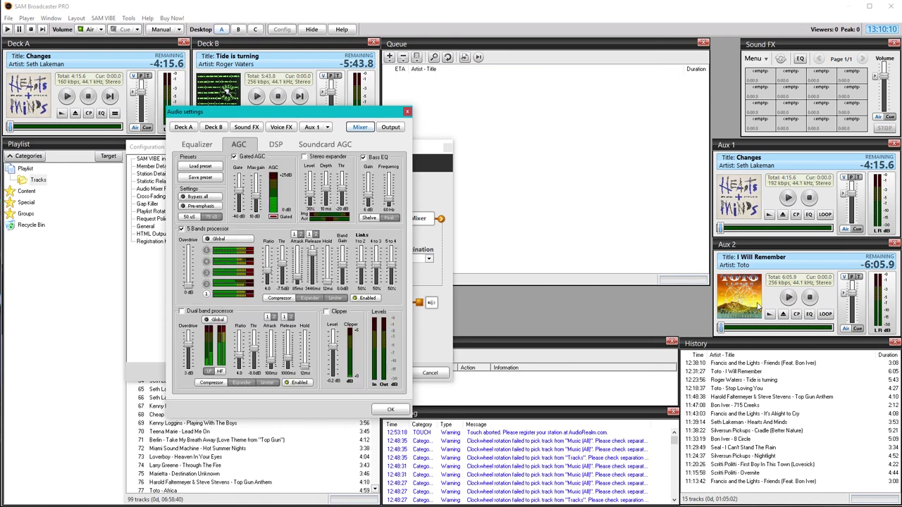
{"action": "left_click", "coordinate": [392, 410]}
{"action": "left_click", "coordinate": [380, 373]}
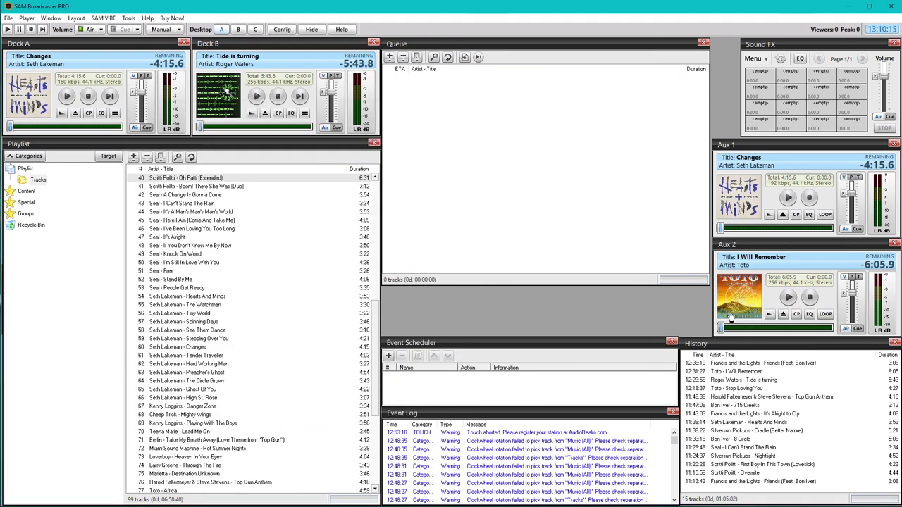
{"action": "left_click", "coordinate": [760, 328]}
{"action": "left_click", "coordinate": [790, 299]}
{"action": "left_click", "coordinate": [282, 29]}
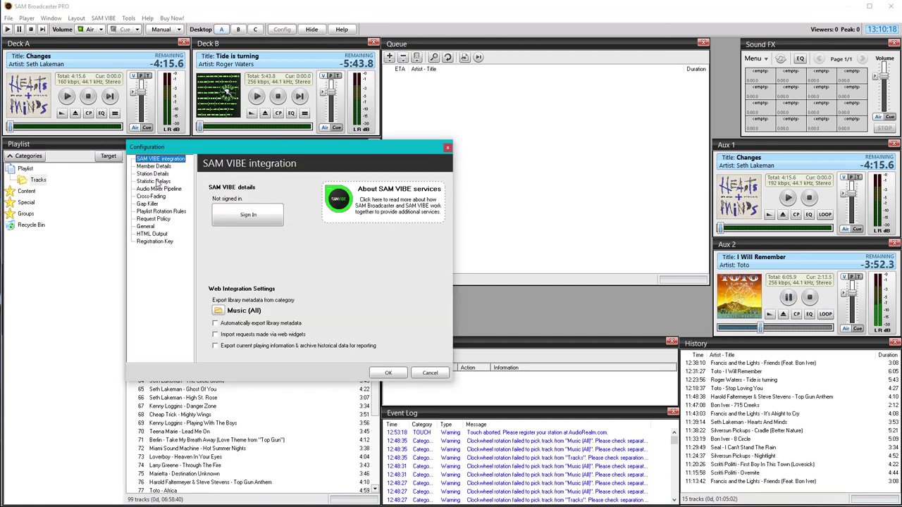
{"action": "left_click", "coordinate": [158, 189]}
{"action": "left_click", "coordinate": [337, 302]}
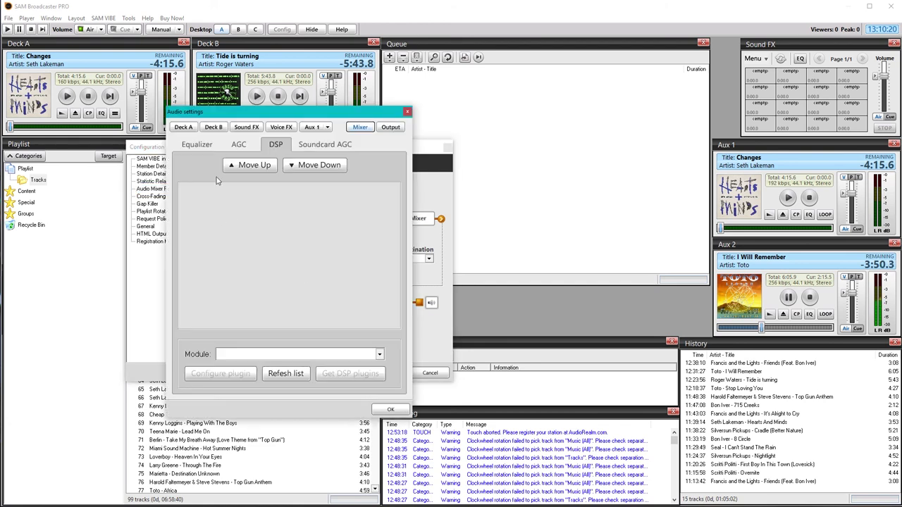
{"action": "left_click", "coordinate": [238, 145]}
{"action": "left_click", "coordinate": [197, 199]}
{"action": "left_click", "coordinate": [197, 199]}
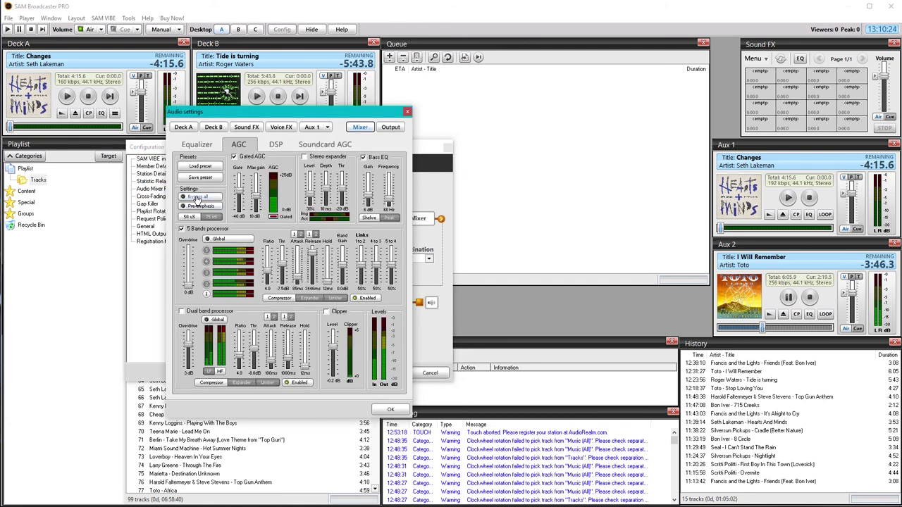
{"action": "left_click", "coordinate": [391, 409]}
{"action": "left_click", "coordinate": [388, 373]}
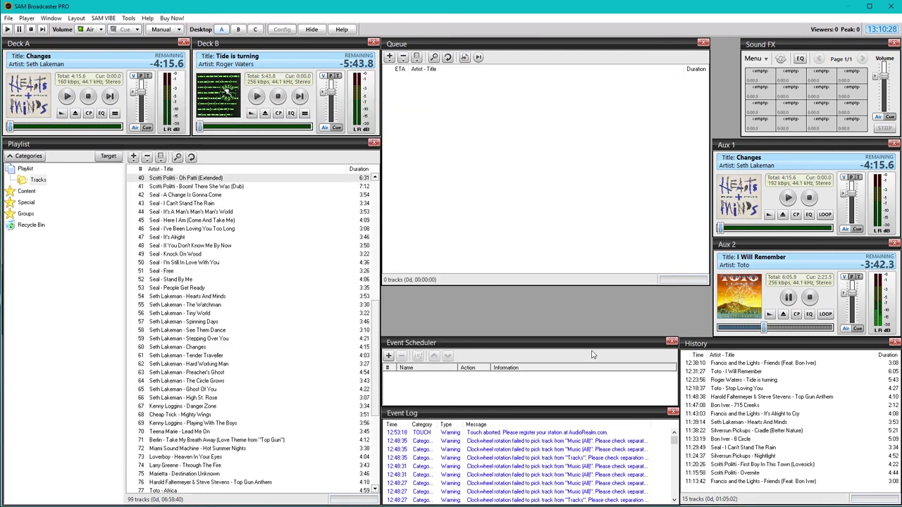
{"action": "left_click", "coordinate": [809, 297]}
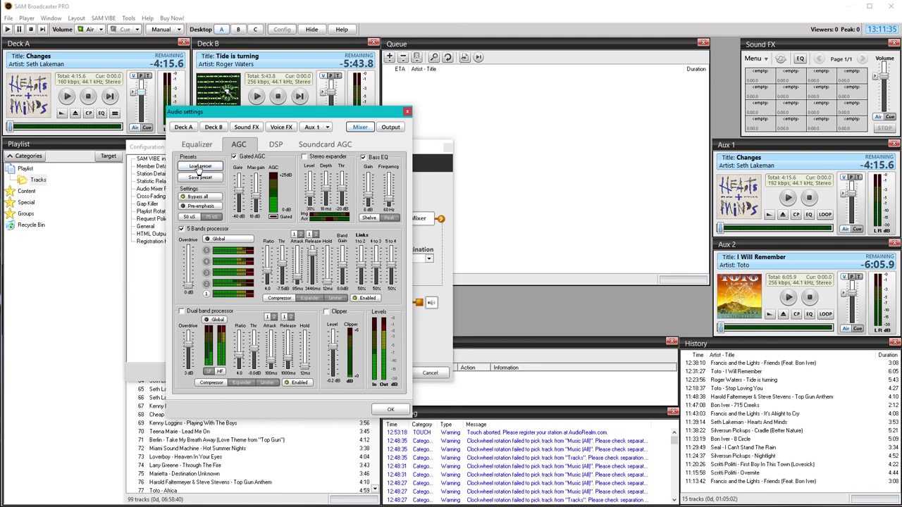
Step: Open the Load preset dialog to browse the .agc files in the AGCPresets folder
{"action": "left_click", "coordinate": [200, 167]}
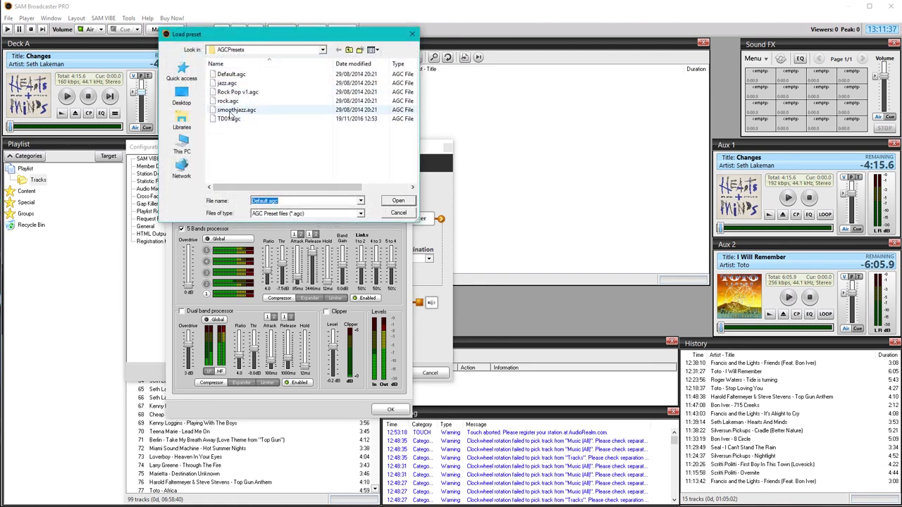